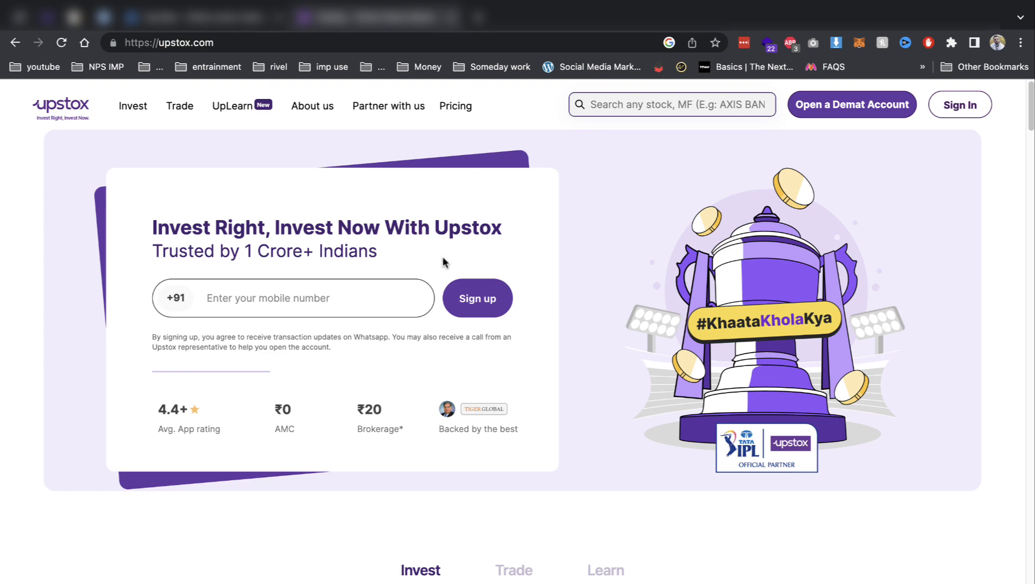
Review the Onlinetrader product page on CodeCanyon, highlighting parts of its title.
left_click(70, 22)
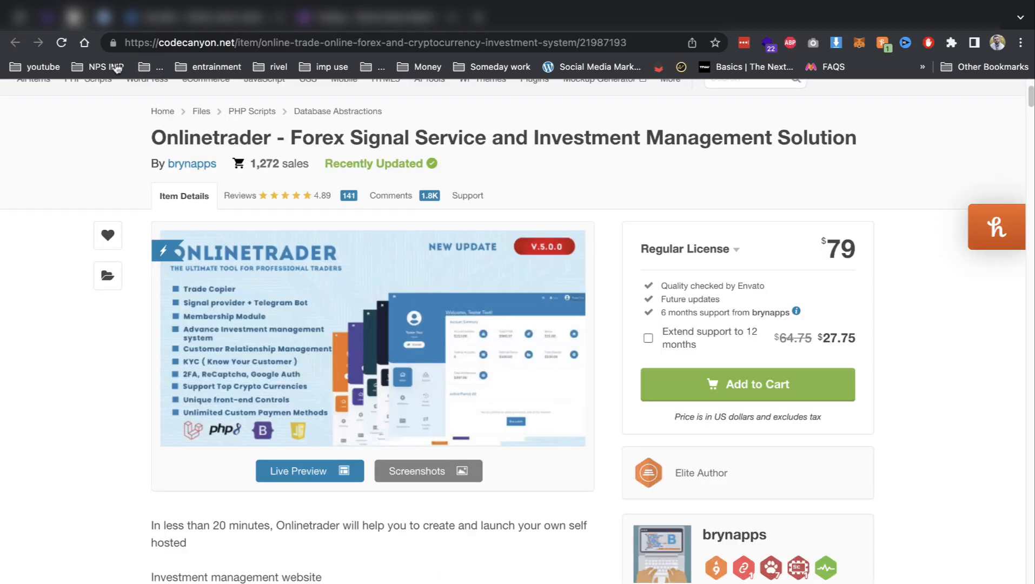
left_click_drag(300, 136, 639, 157)
left_click(855, 142)
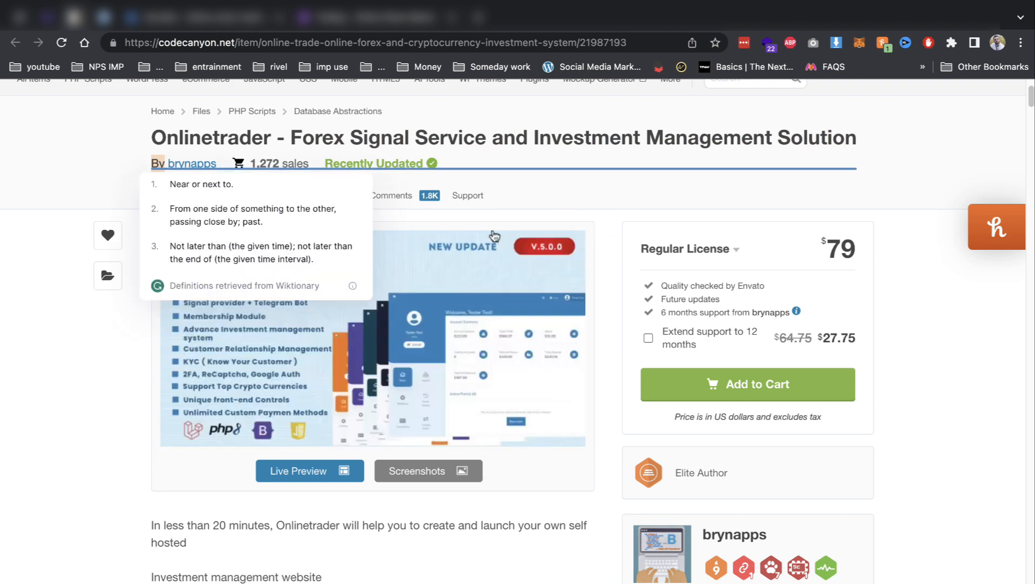
left_click(621, 180)
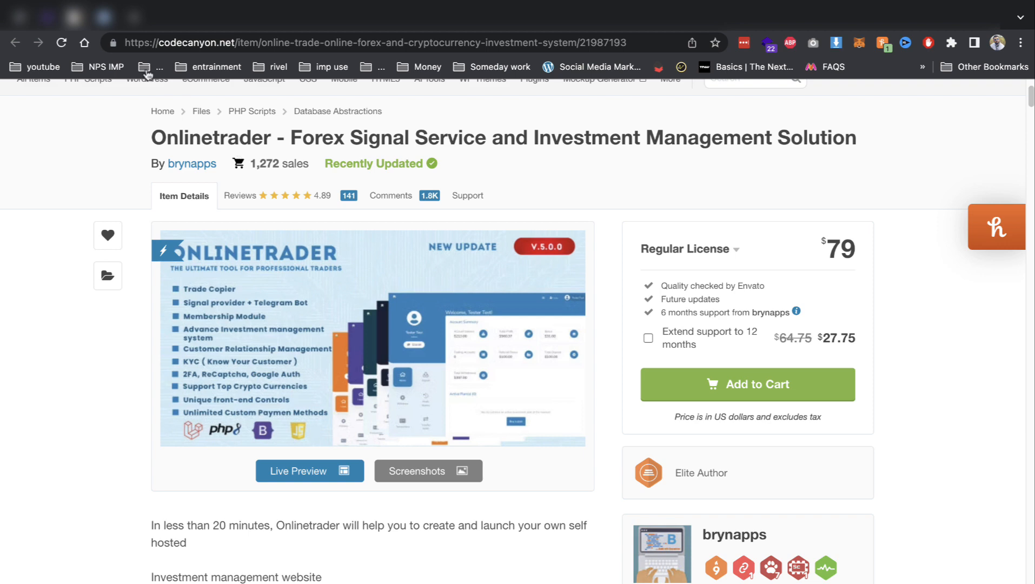
Upload Archive.zip from the Desktop into the demo2 folder, then open hPanel's MySQL Databases page.
left_click(108, 17)
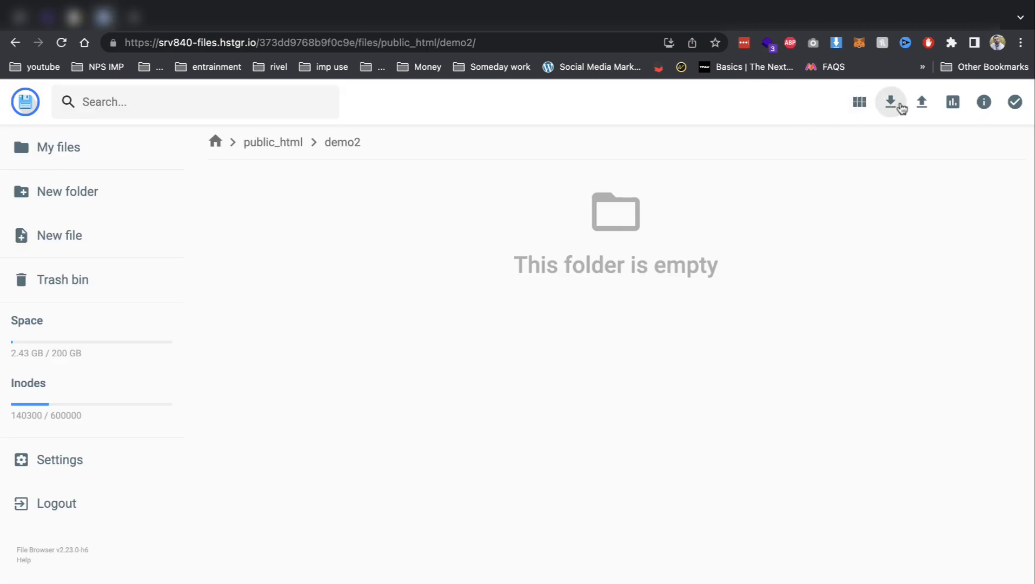
left_click(922, 102)
left_click(478, 358)
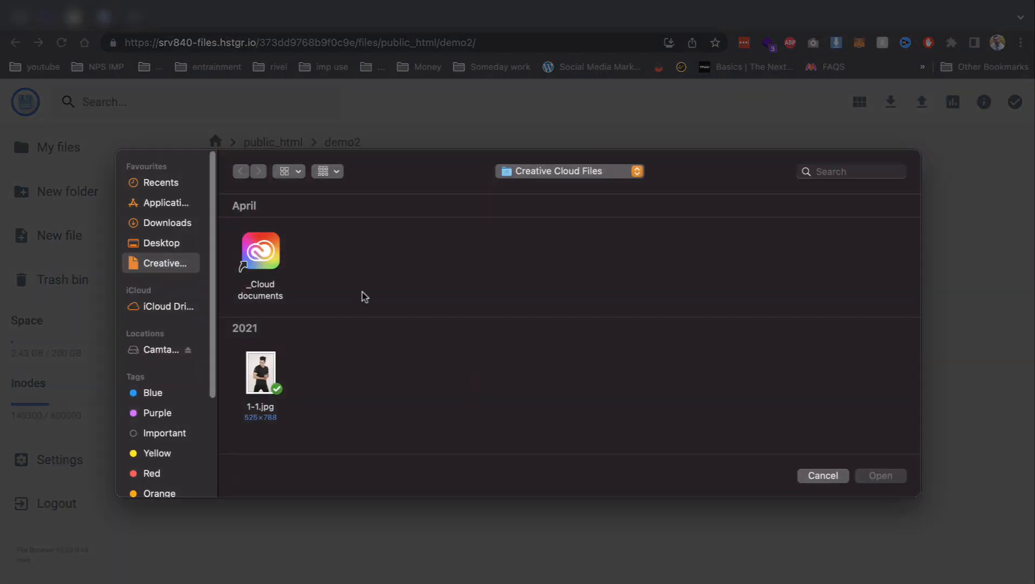
left_click(172, 226)
left_click(173, 243)
double_click(259, 251)
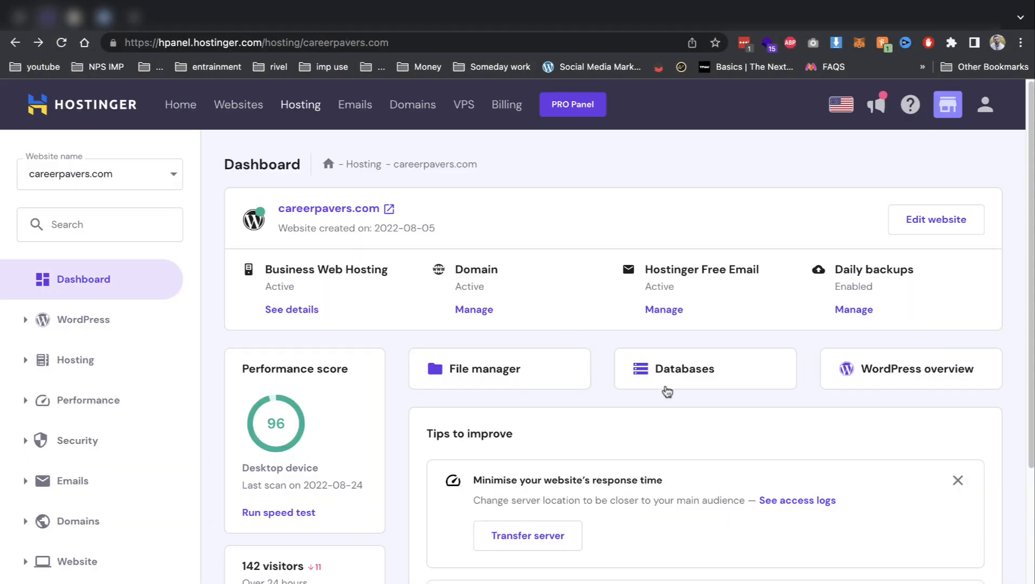
left_click(668, 390)
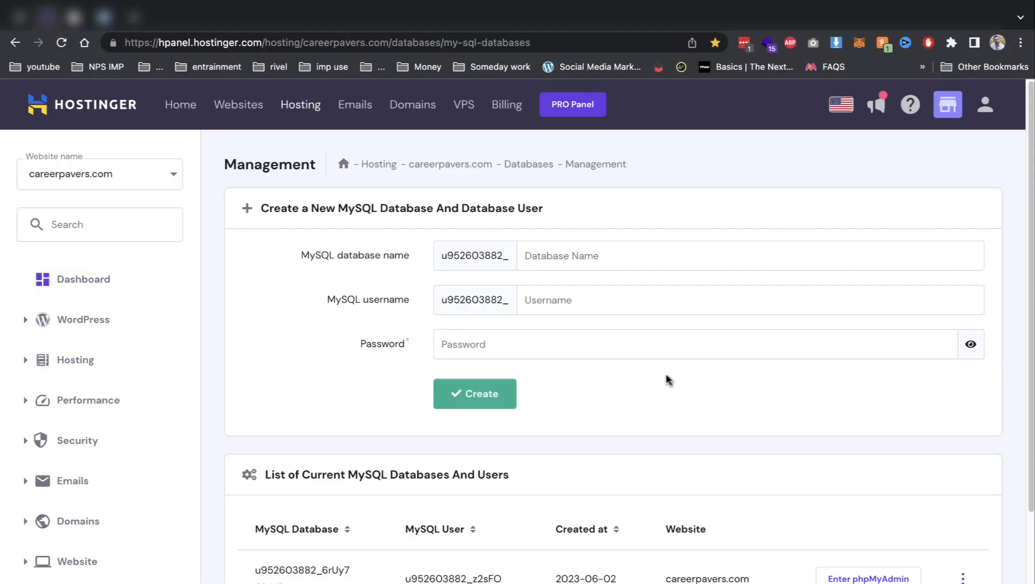
Create MySQL database demo2 with database user demo2 and a password.
type("demo2")
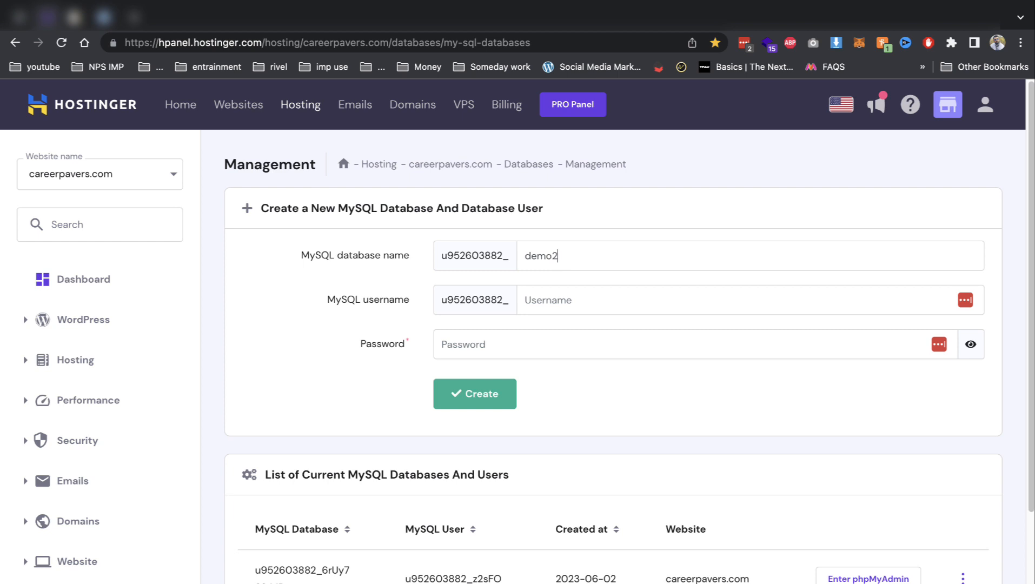
key("Tab")
type("demo2")
left_click(582, 331)
type("d")
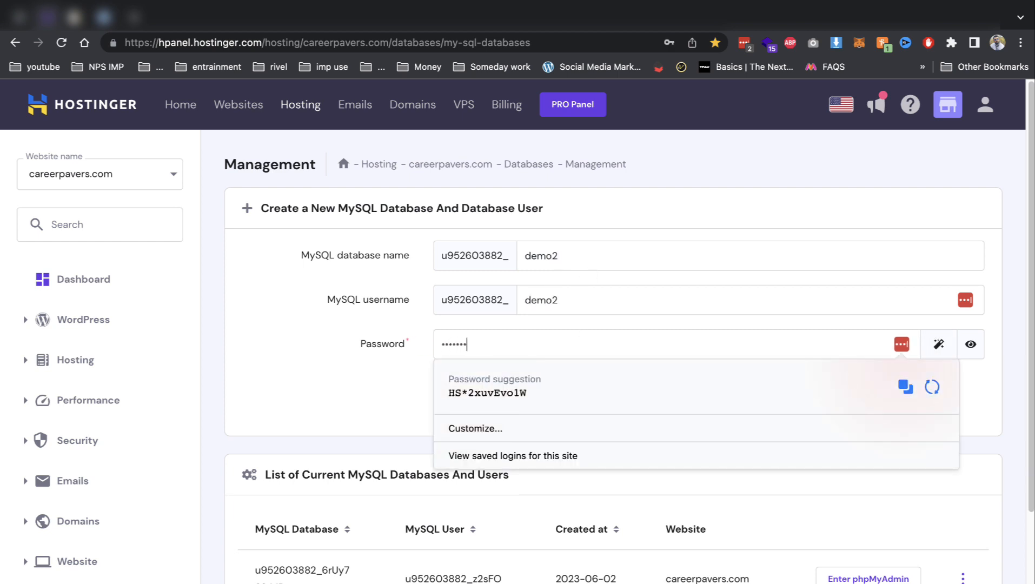
key("Return")
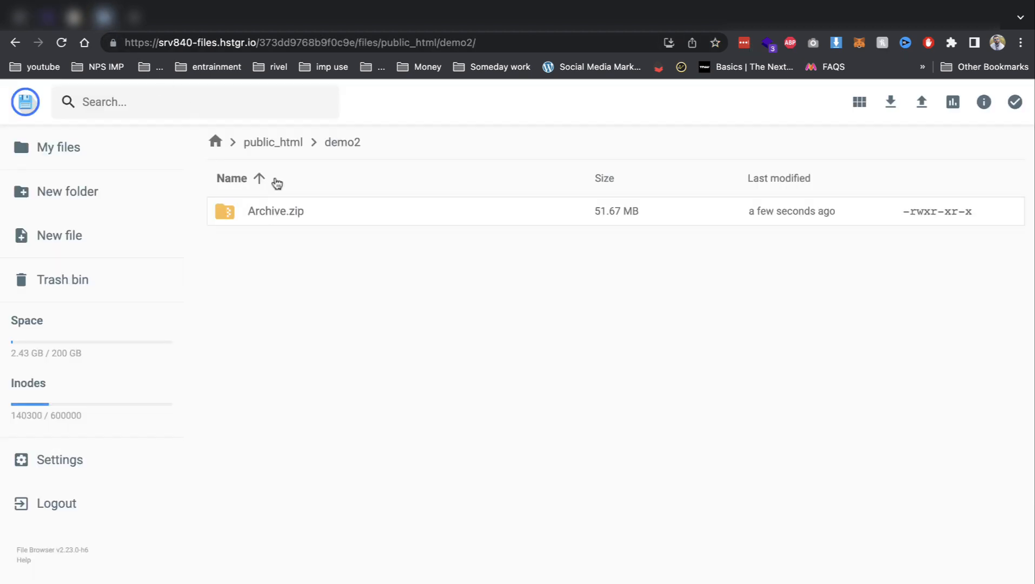
Extract Archive.zip into a demo2 folder, using the parent '..' as destination.
right_click(277, 209)
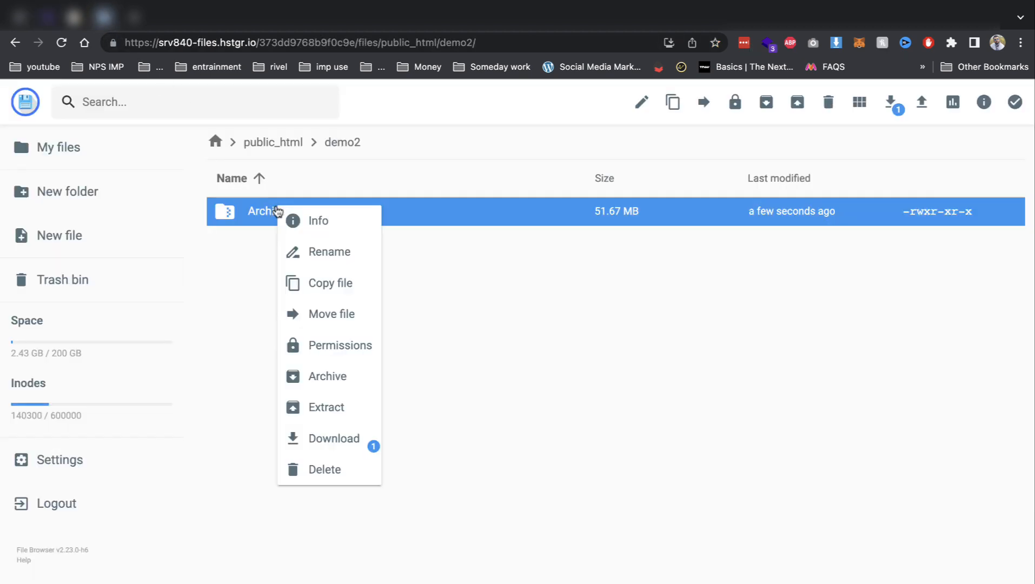
left_click(317, 403)
type("demo2")
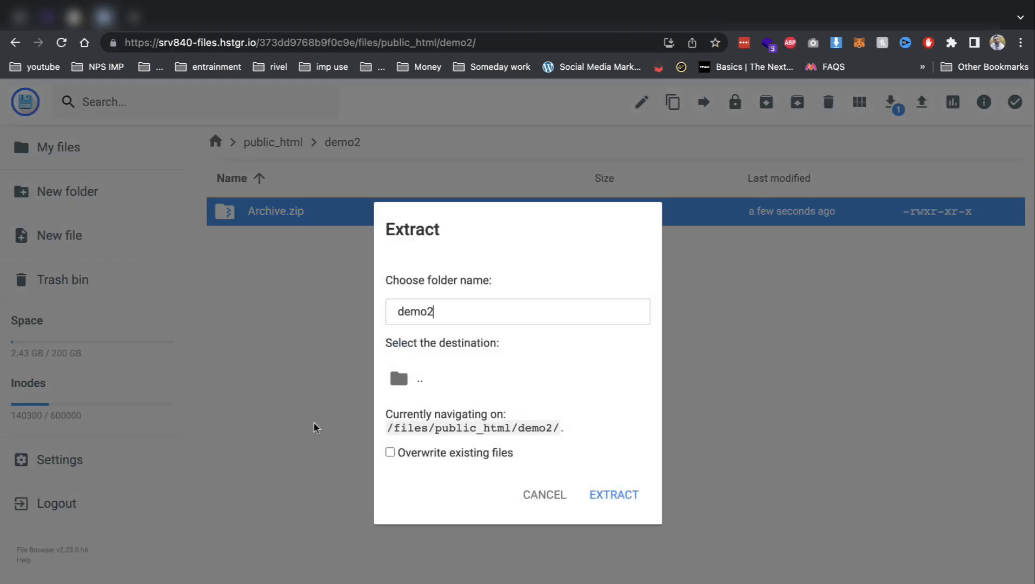
left_click(411, 379)
left_click(638, 502)
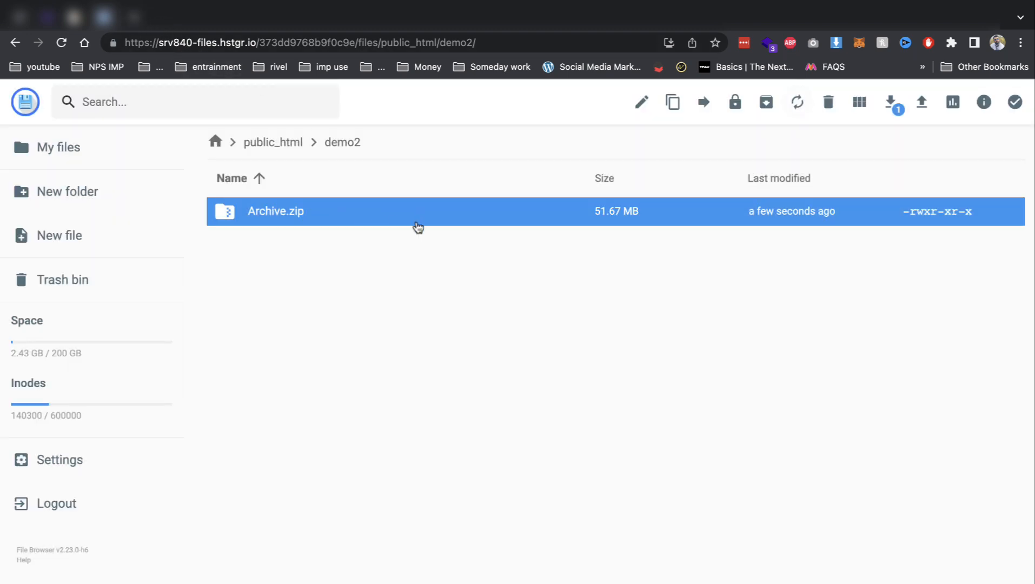
Load the setup wizard at demo2.careerpavers.com/install in a new browser tab.
key("ctrl+t")
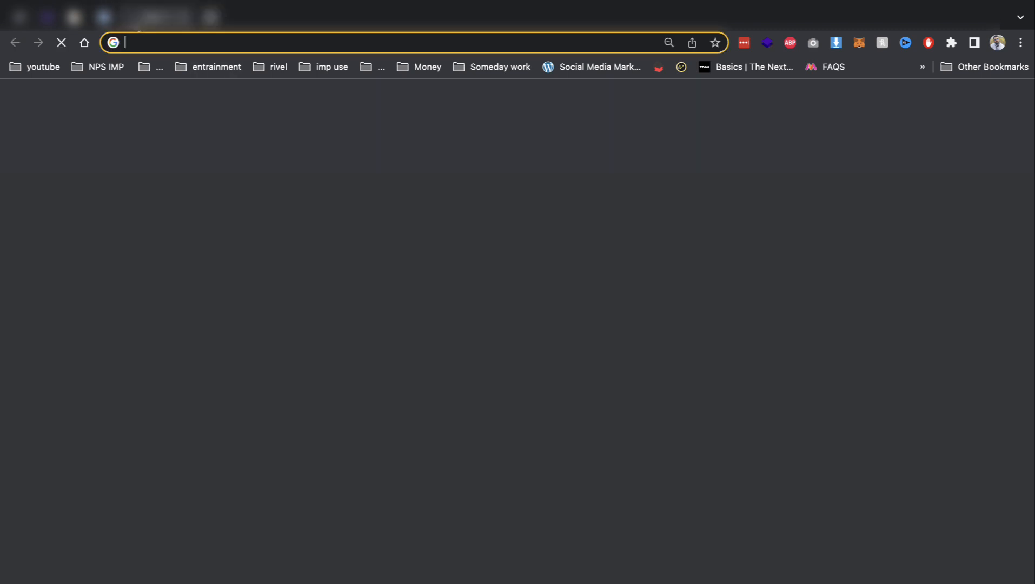
type("de")
key("Right")
type("/i")
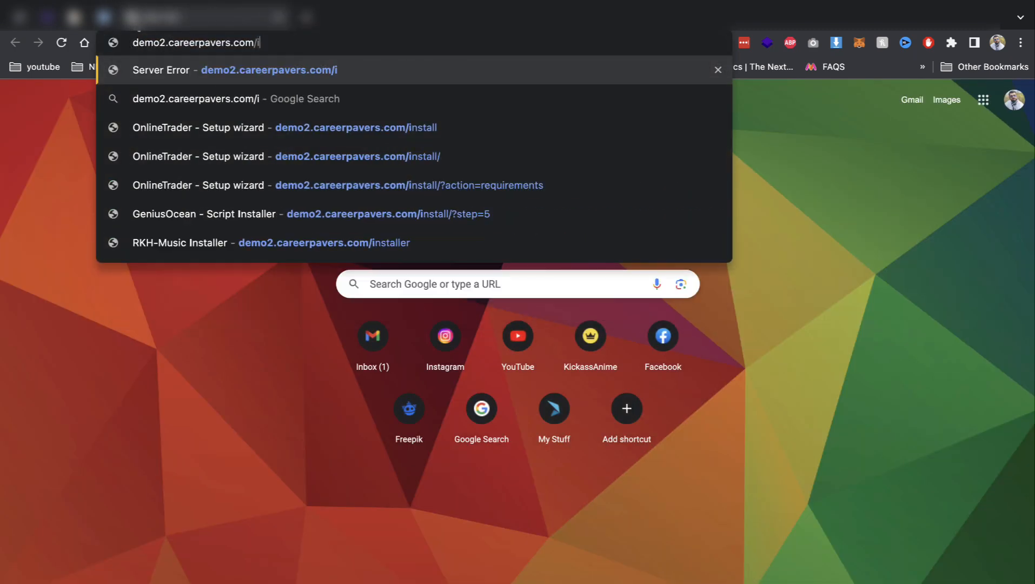
key("BackSpace")
key("Return")
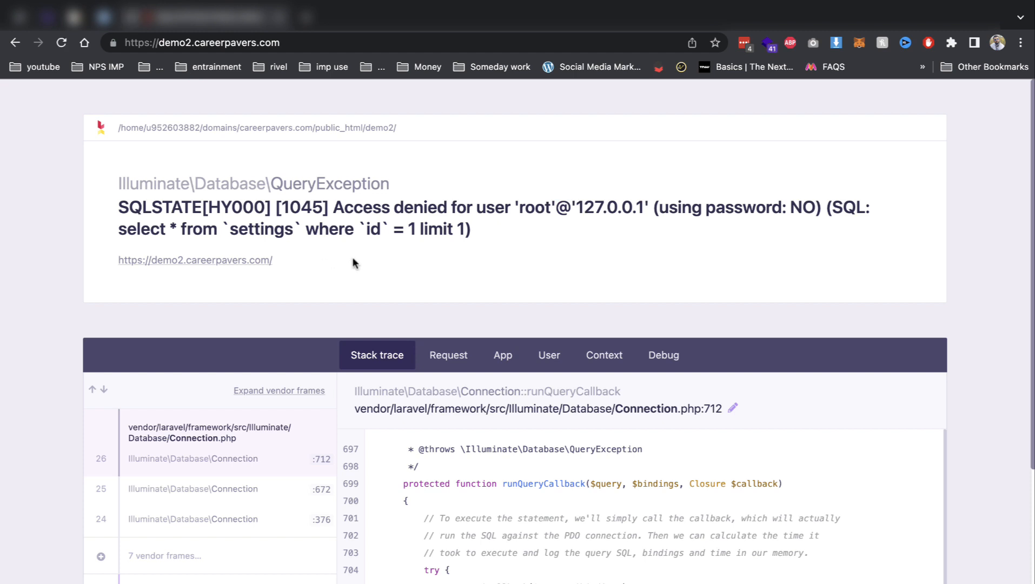
left_click(336, 42)
left_click(389, 43)
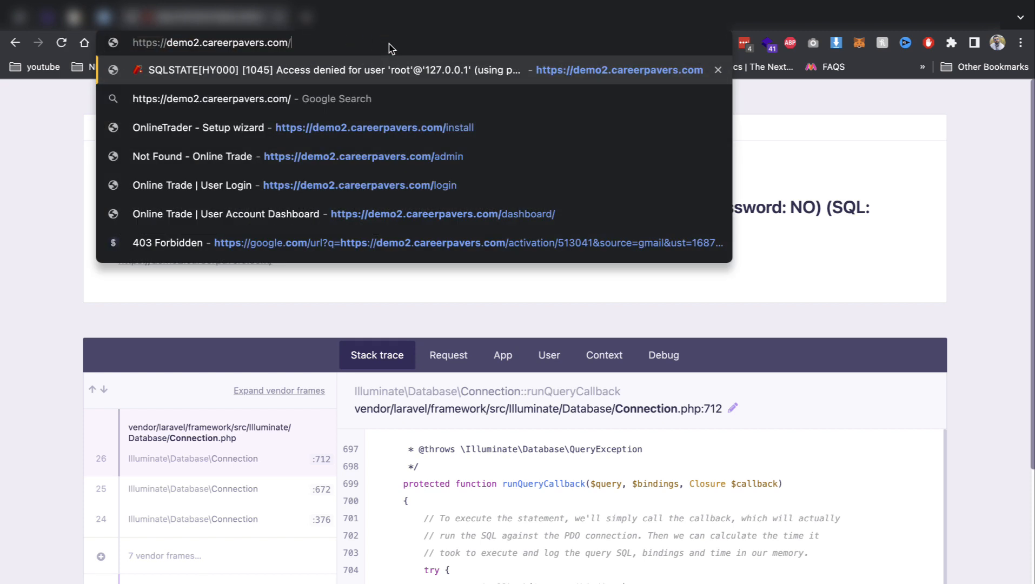
type("/")
key("Down")
key("Down")
key("Return")
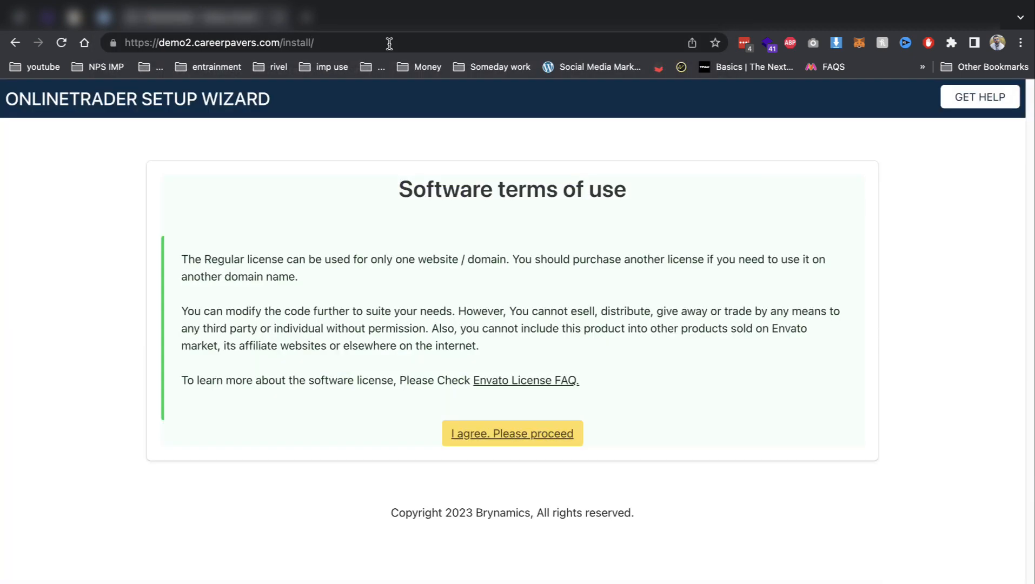
Accept the software terms, pass the server requirements check, and continue to the database details form.
left_click(487, 432)
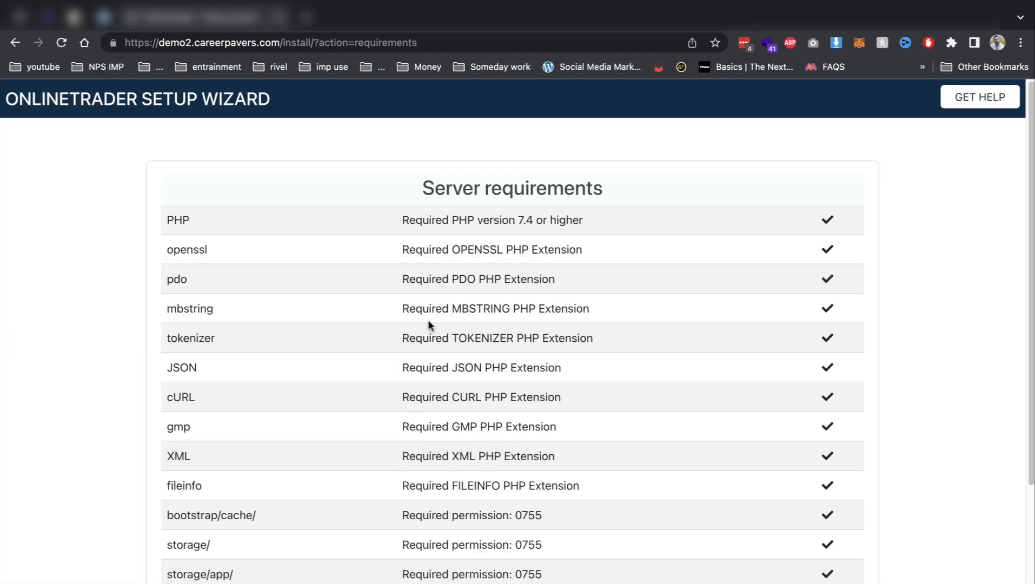
left_click(47, 16)
double_click(349, 569)
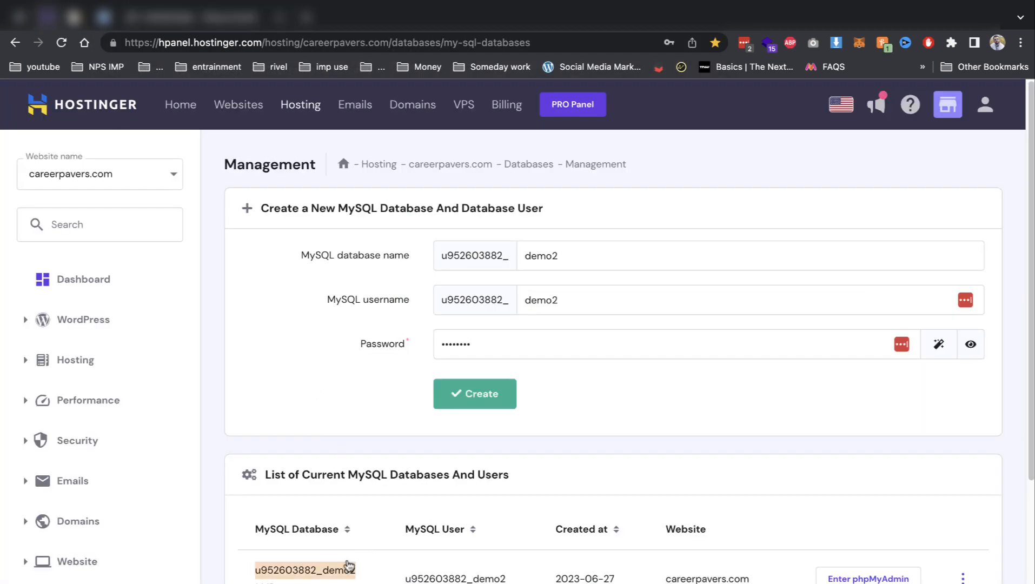
left_click(165, 21)
scroll(457, 378, "down", 5)
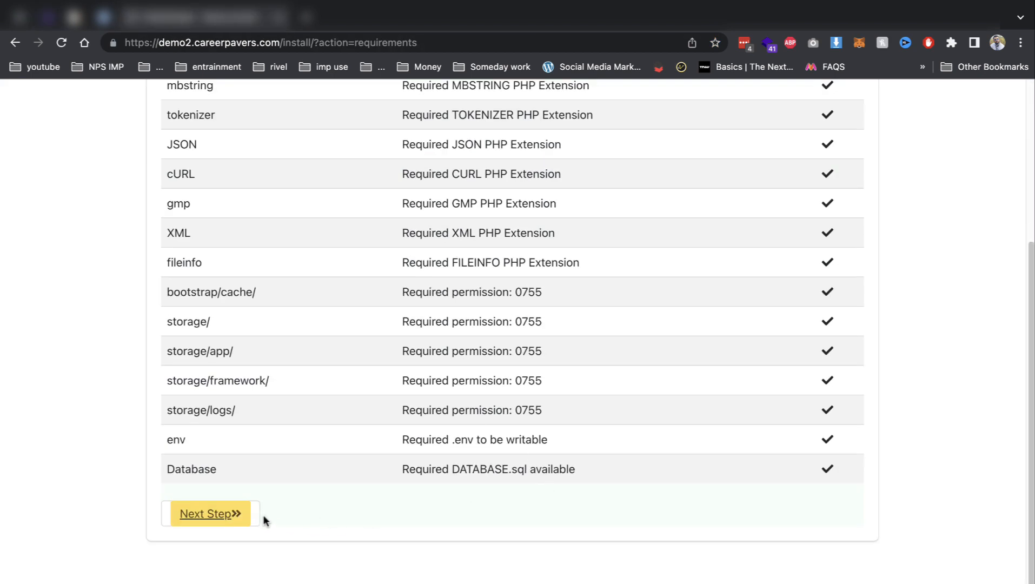
left_click(233, 514)
left_click(259, 351)
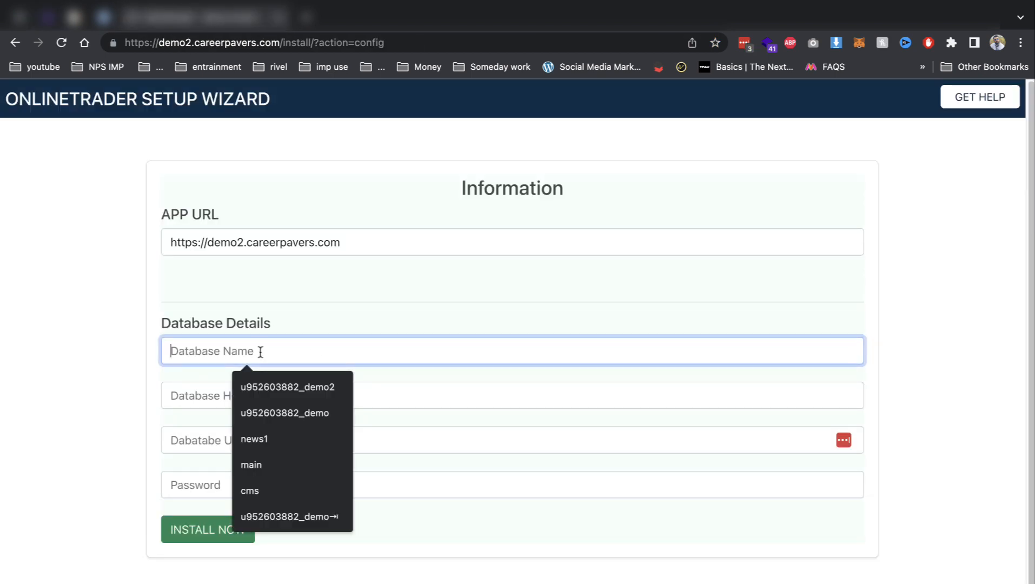
Fill in database name, host localhost, database user and password, and submit the installation.
left_click(273, 387)
left_click(273, 395)
left_click(265, 431)
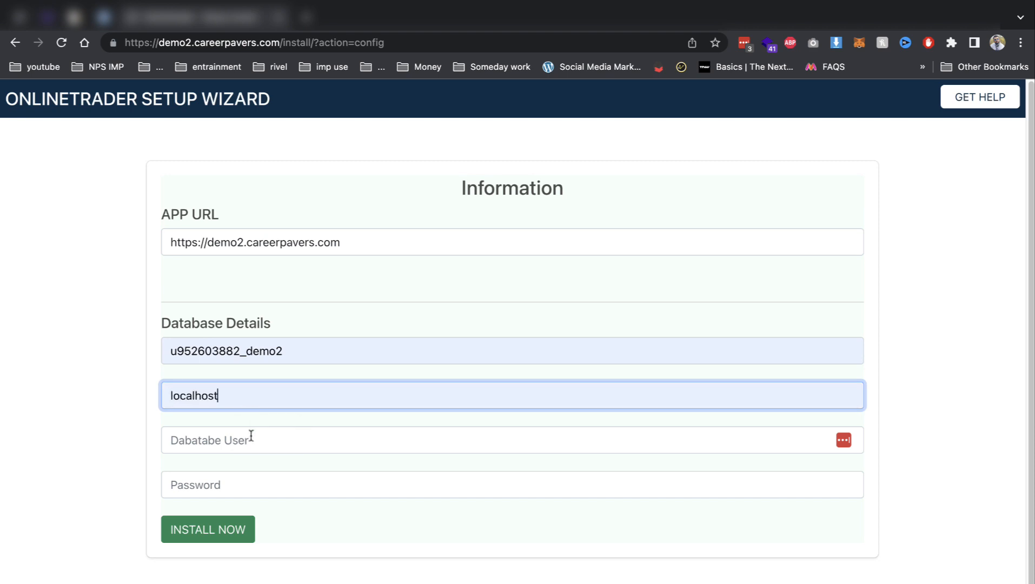
left_click(251, 439)
left_click(292, 476)
left_click(287, 475)
type("Demo123")
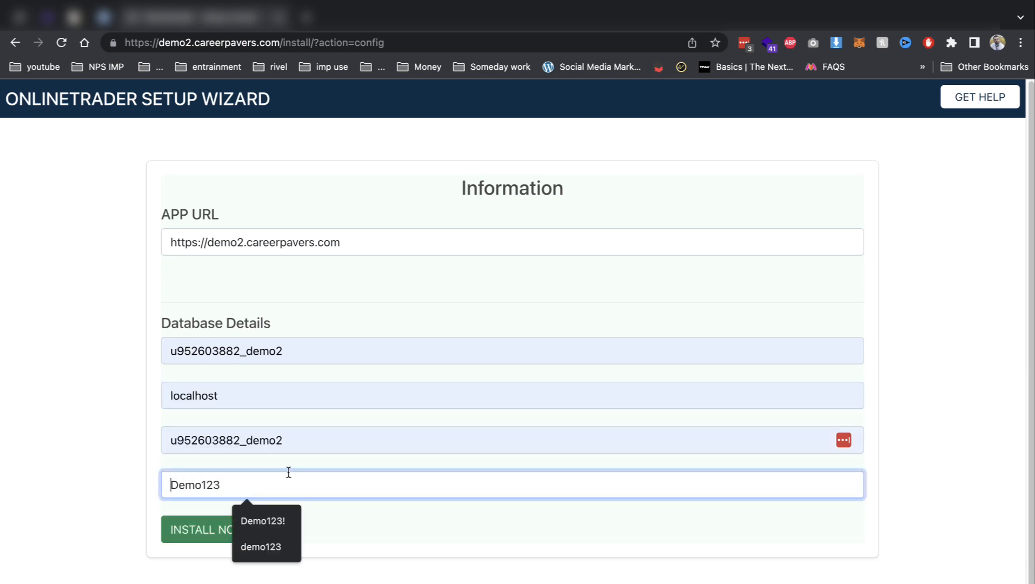
key("Return")
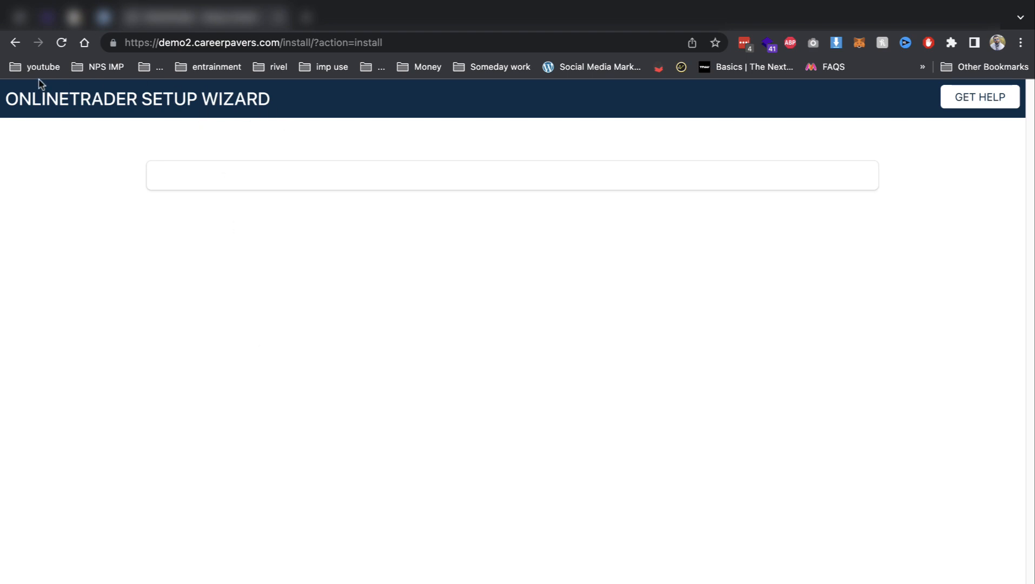
Go back, replace the mistyped password with the saved one, and rerun the installation.
left_click(15, 42)
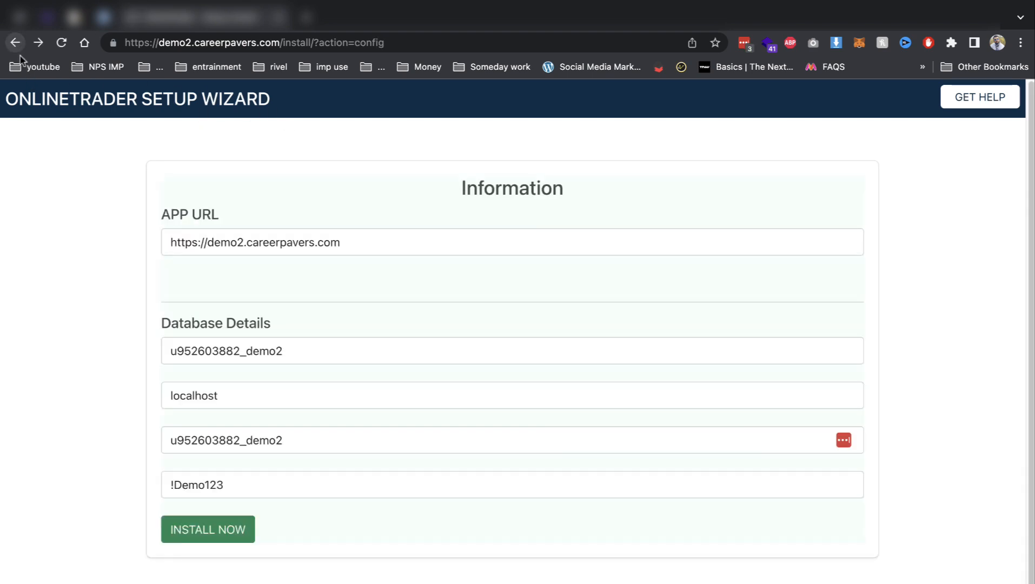
double_click(338, 487)
key("BackSpace")
key("BackSpace")
type("Demo")
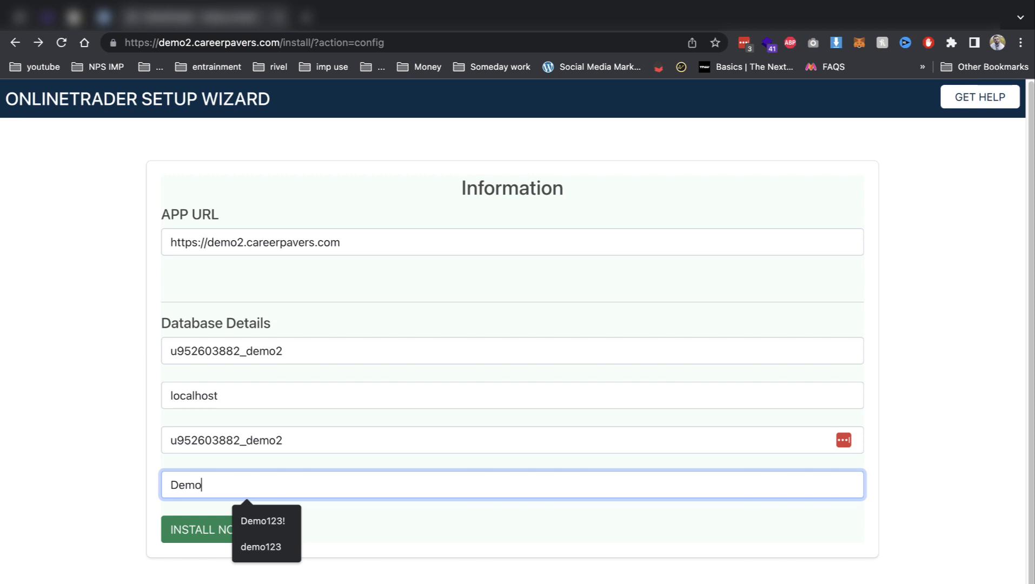
key("Down")
key("Return")
left_click(194, 533)
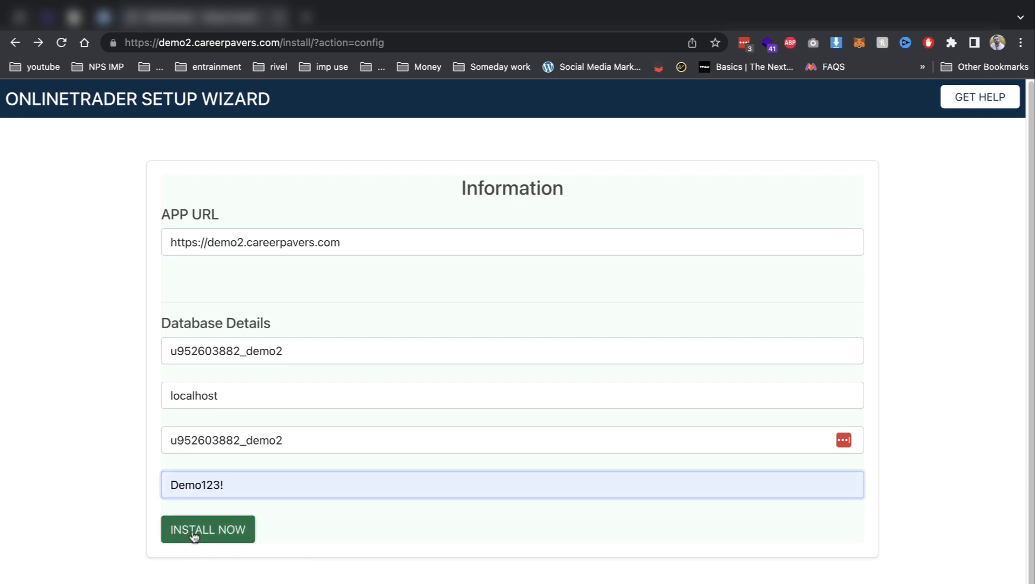
left_click(512, 219)
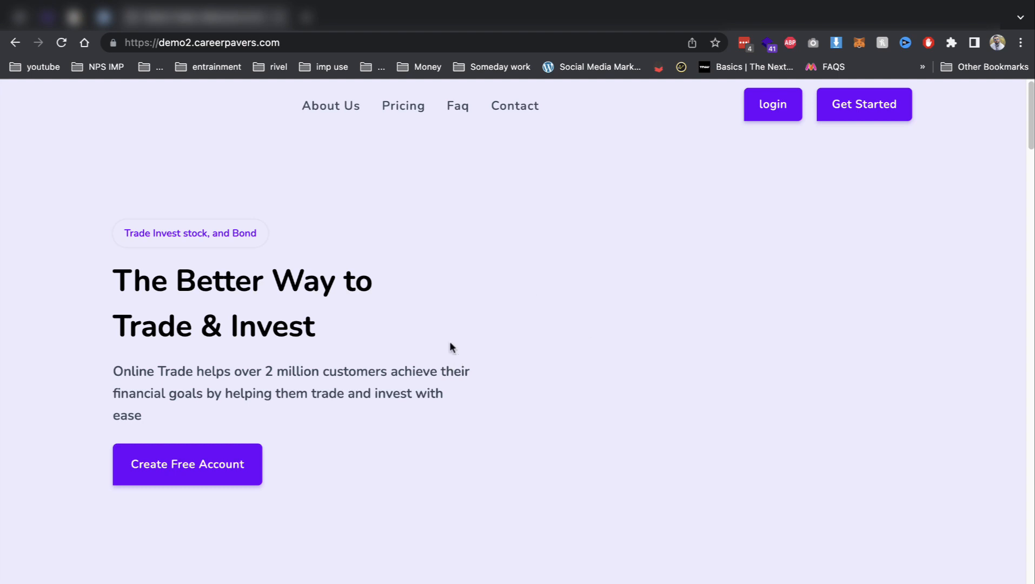
Scroll the homepage past the crypto price ticker to the 'Security Comes First' section.
scroll(608, 243, "down", 5)
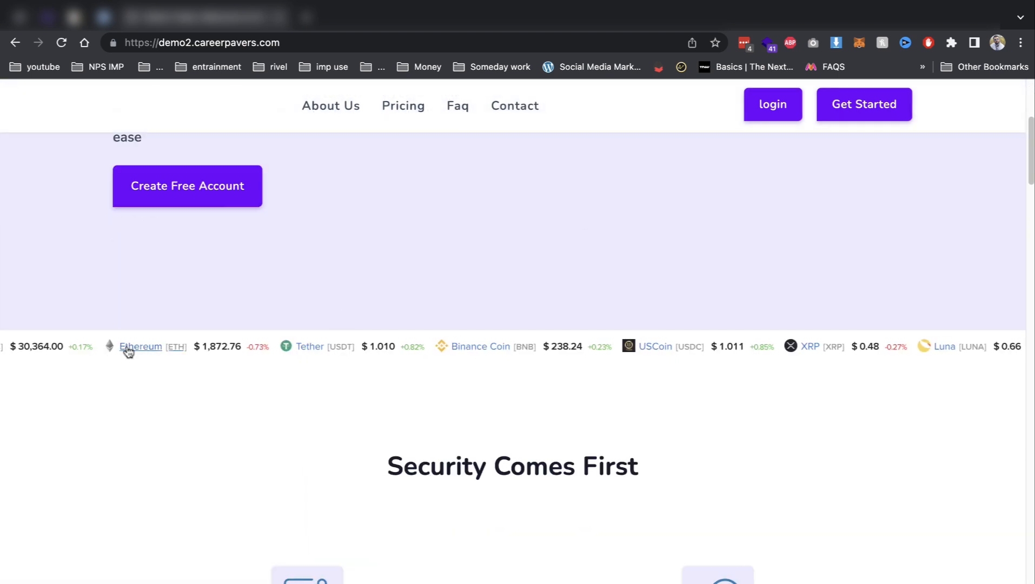
scroll(713, 363, "down", 3)
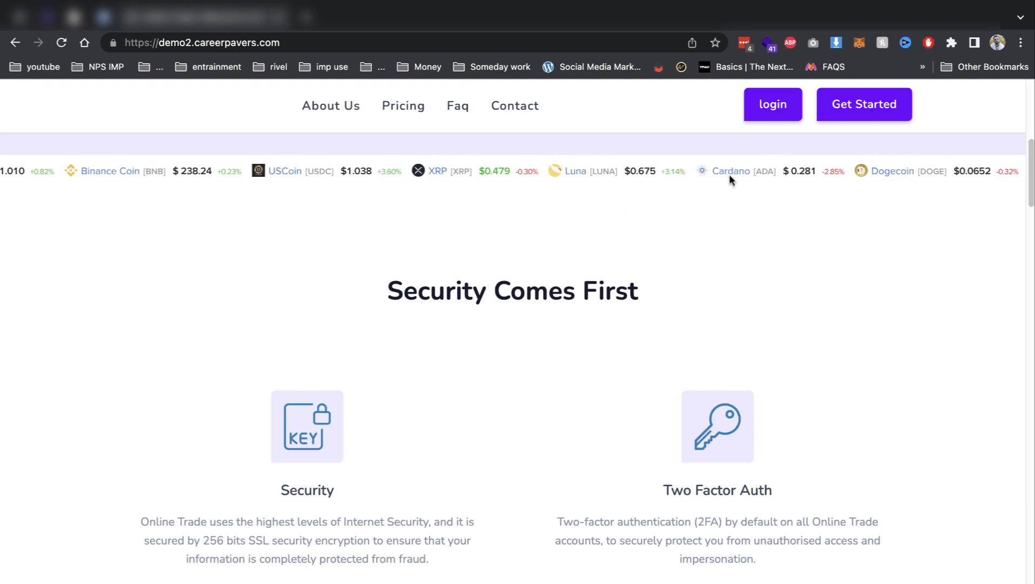
left_click(436, 42)
Load the Manager Login page and sign in with the saved super admin email and password, declining password saving.
type("a")
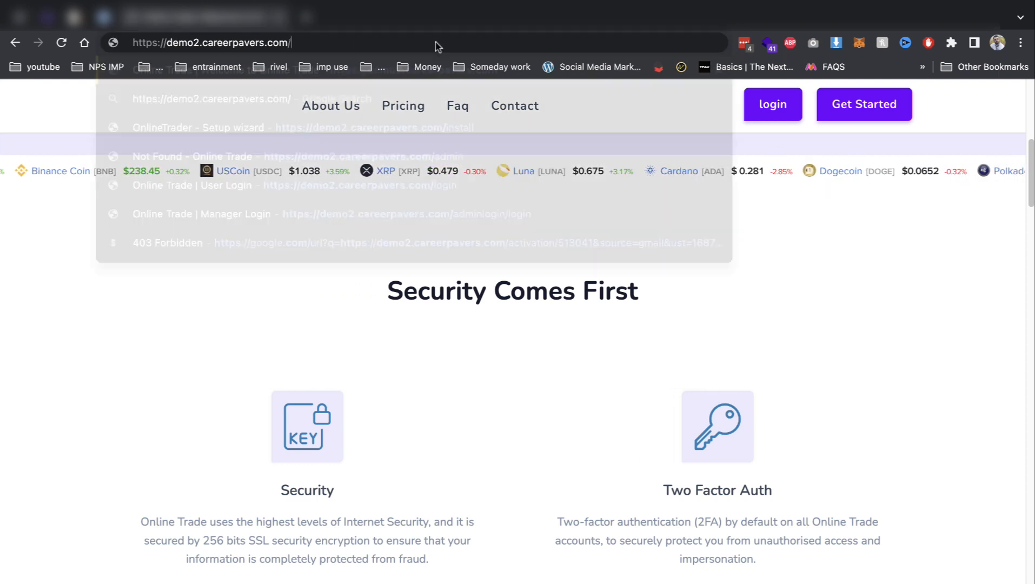
type("dmin")
key("Down")
key("Down")
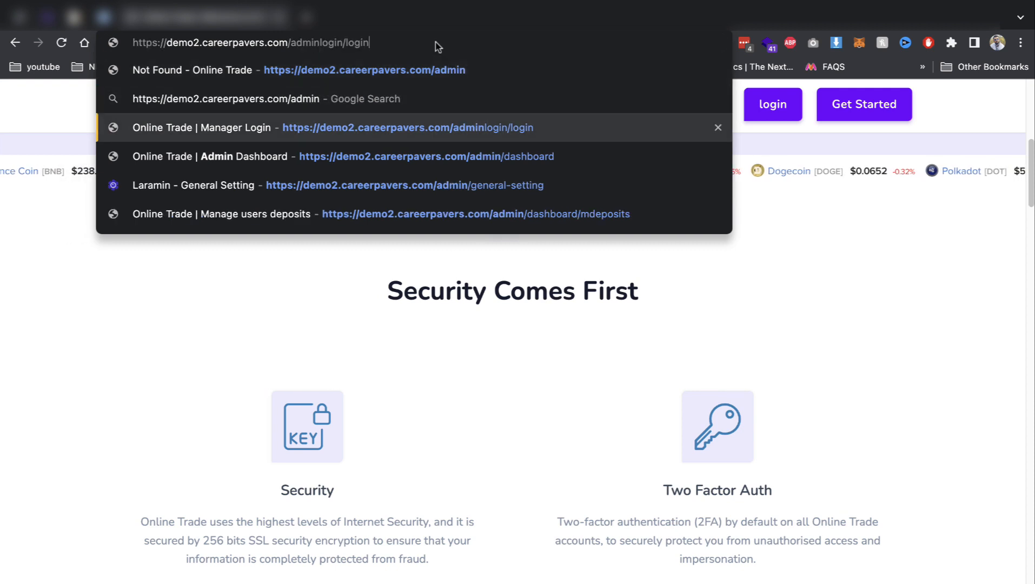
key("Return")
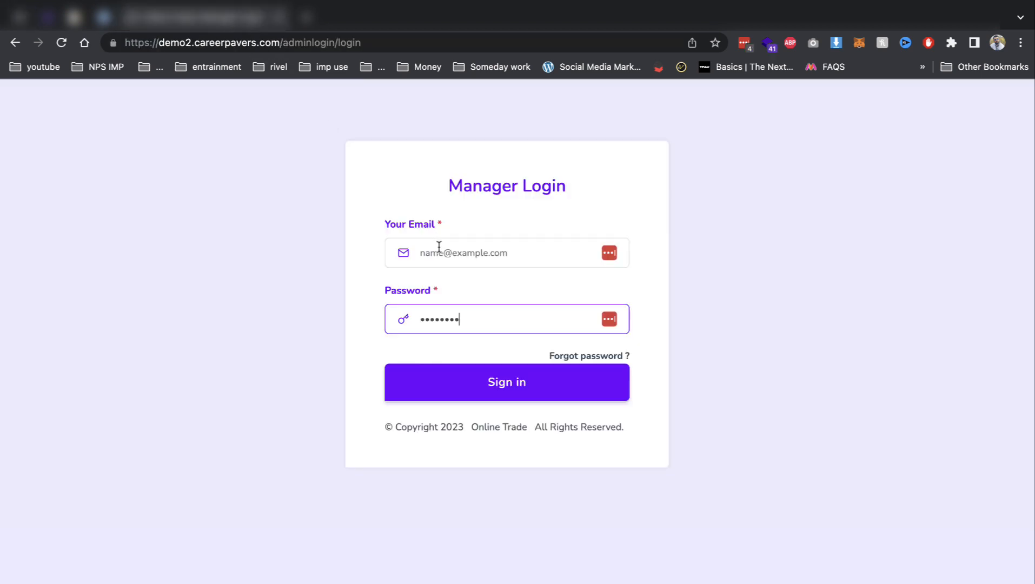
left_click(440, 248)
left_click(465, 280)
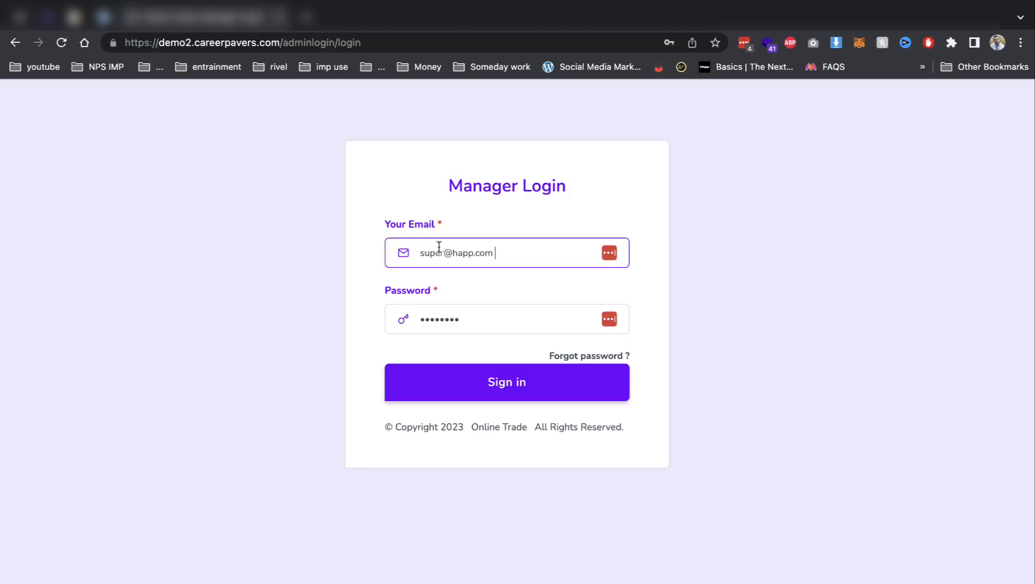
key("Tab")
left_click(552, 265)
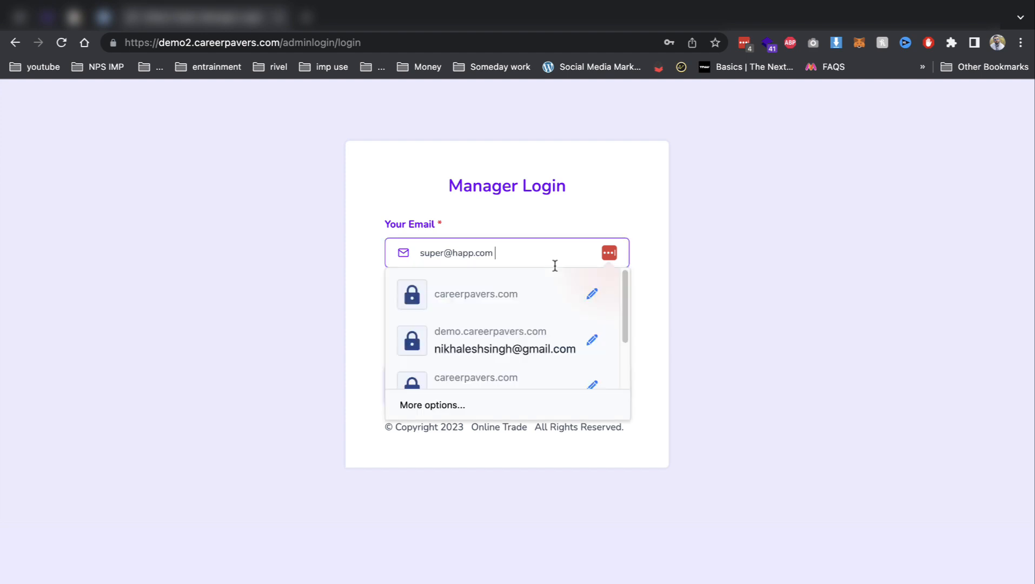
key("Tab")
type("••")
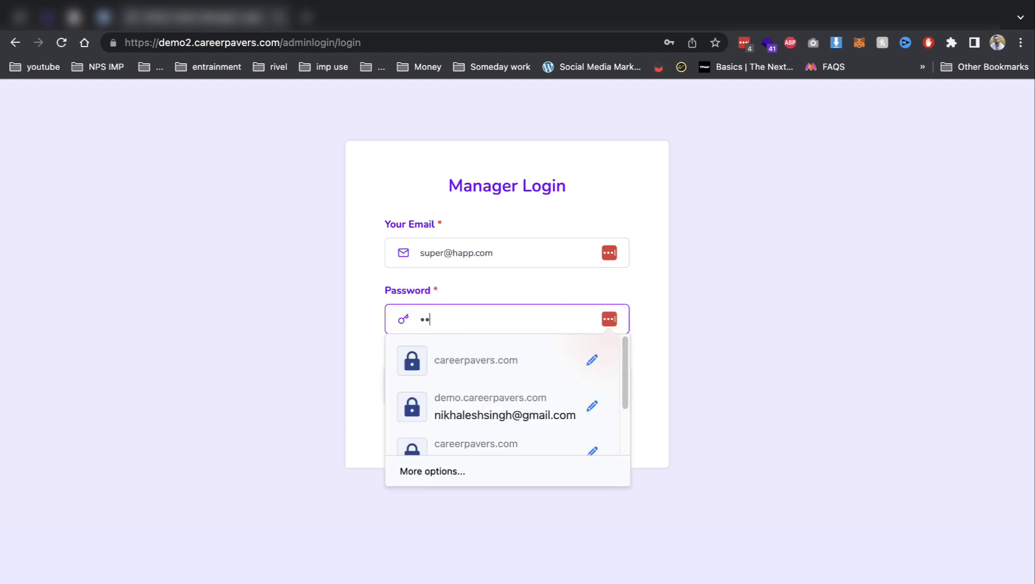
key("Return")
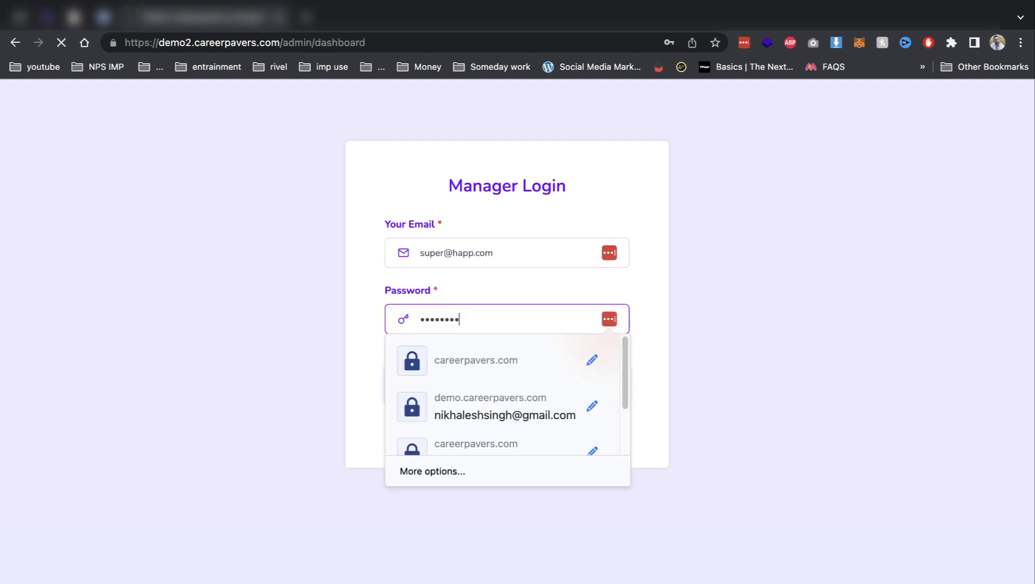
left_click(856, 205)
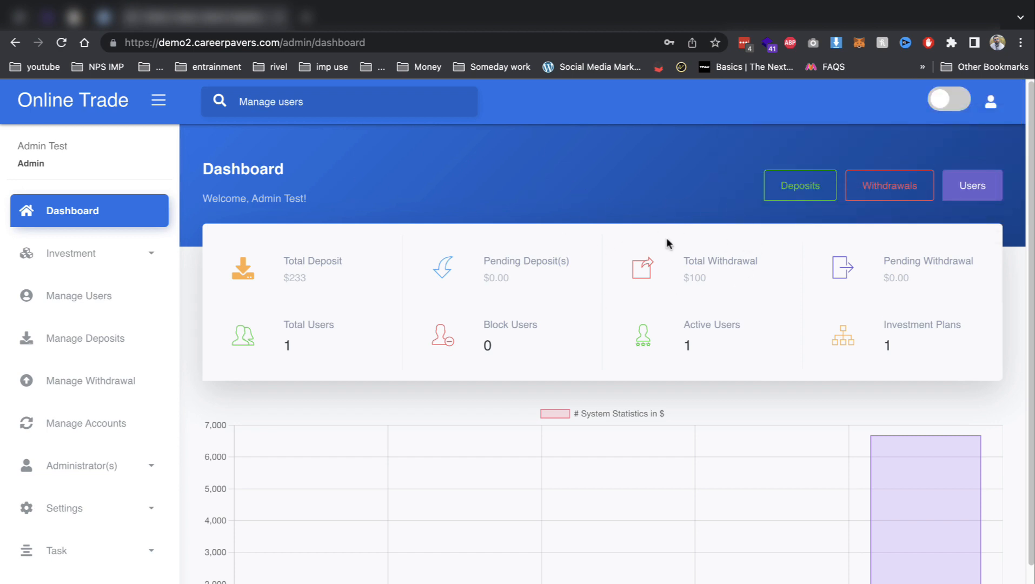
Toggle the admin dashboard to its dark theme using the top-right switch.
left_click(952, 101)
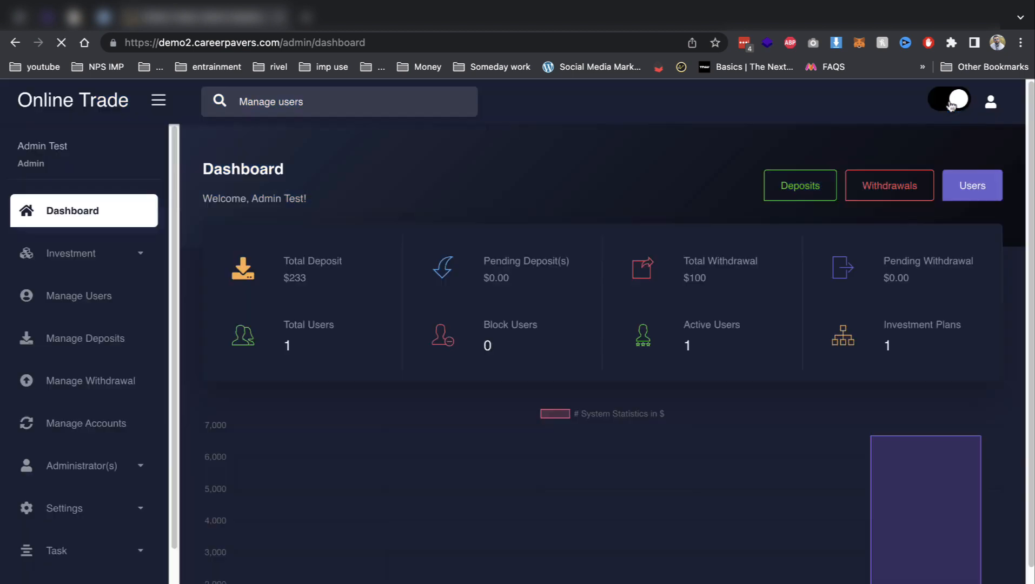
left_click(952, 101)
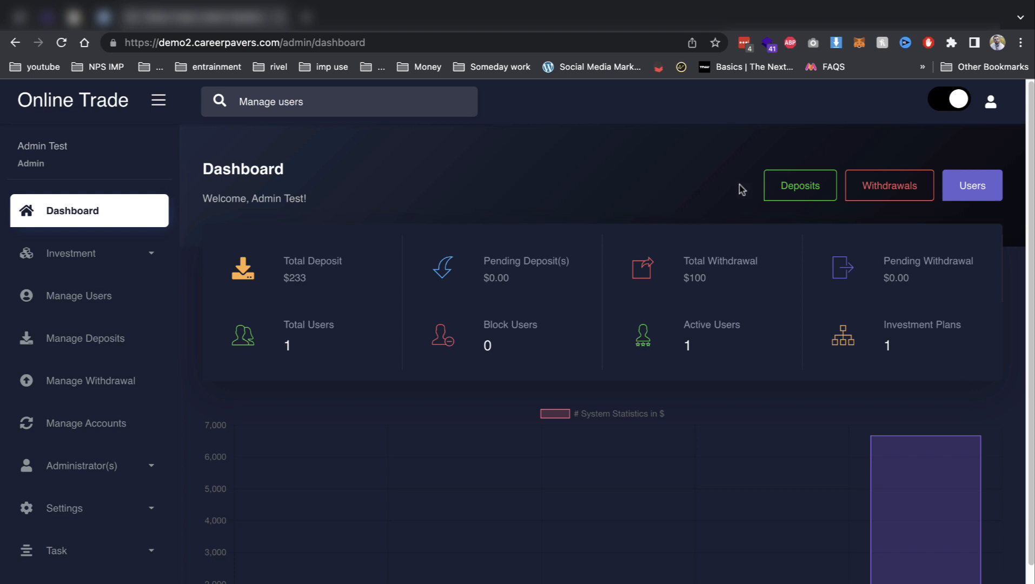
left_click(167, 258)
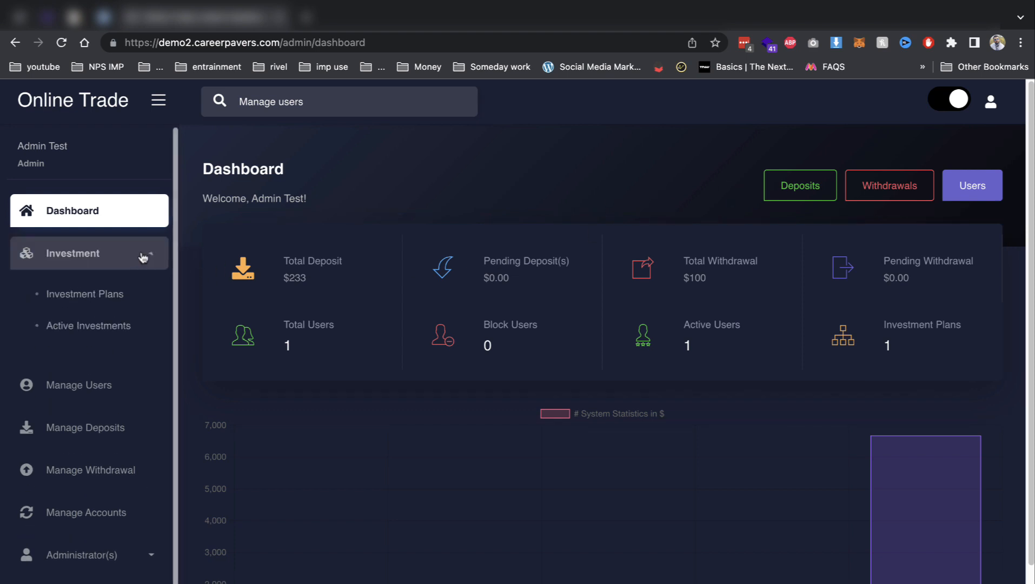
Start a new plan named silver: price 100, min 1000, max 10000, returns 4–10%.
left_click(105, 293)
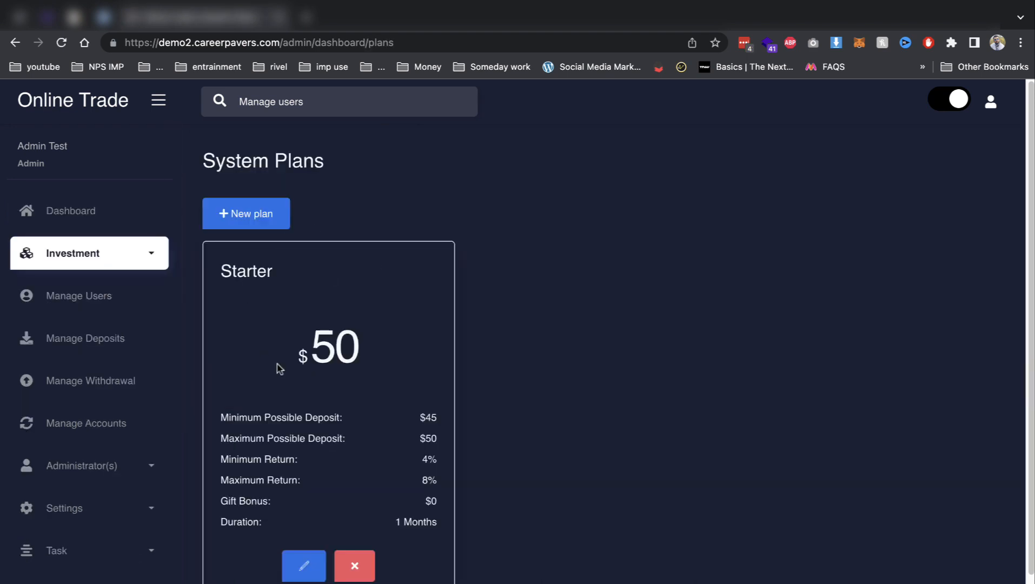
left_click(246, 221)
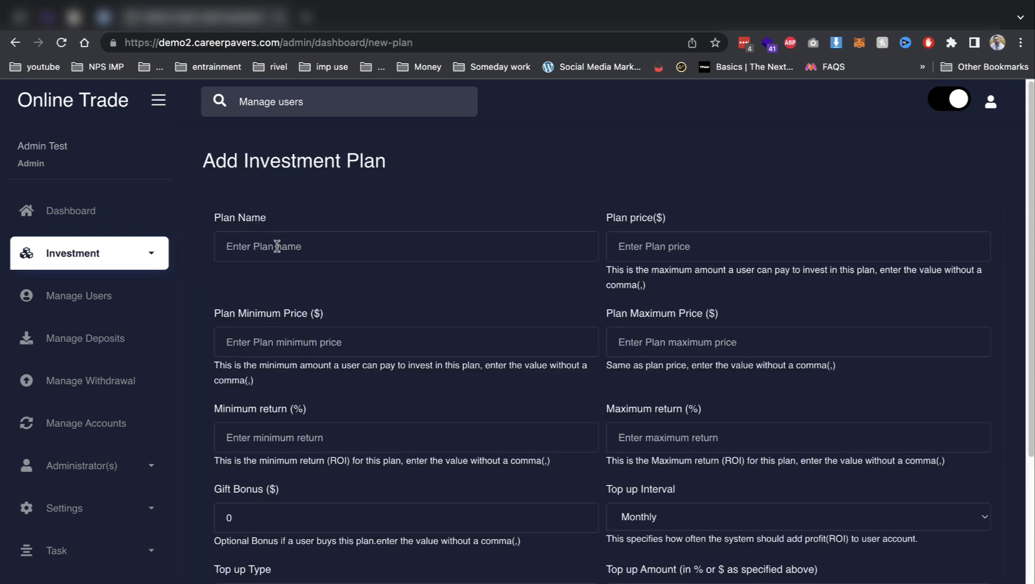
left_click(266, 249)
type("silver")
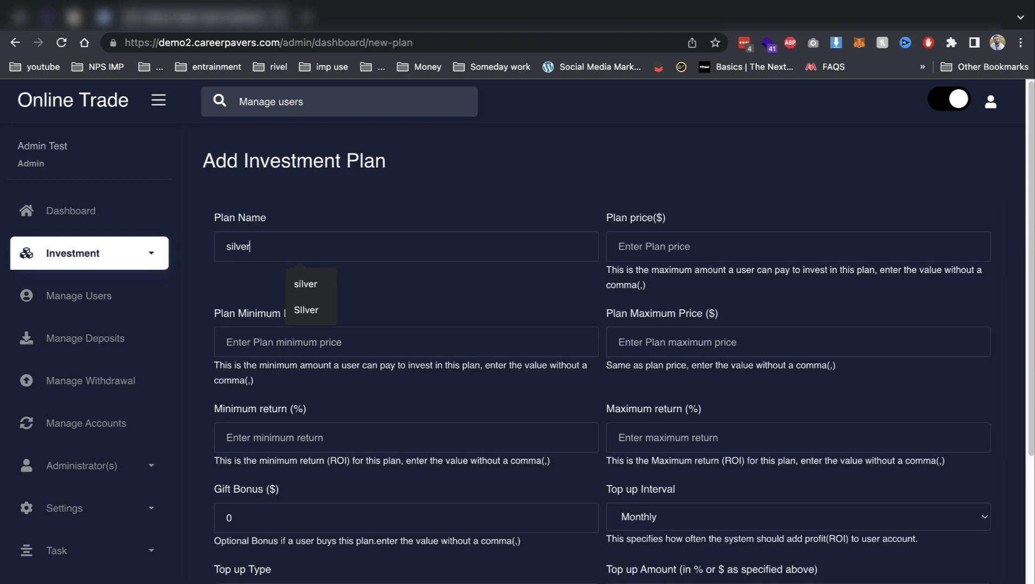
left_click(619, 246)
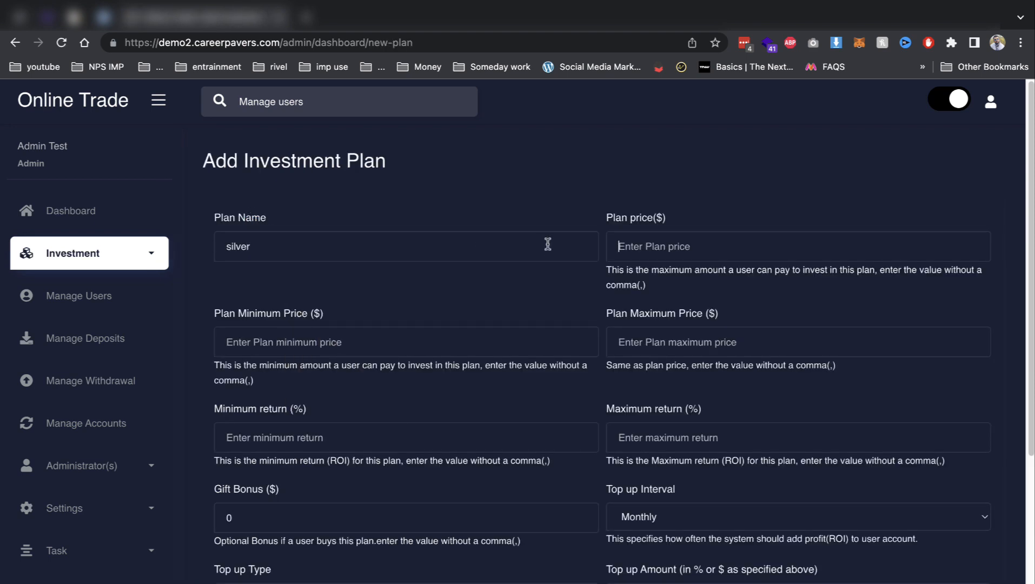
type("100")
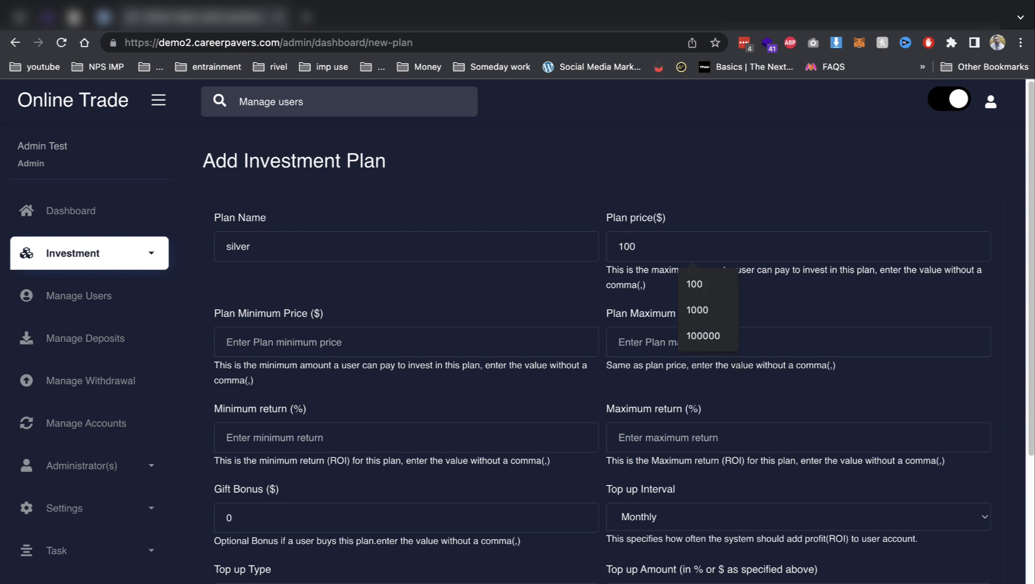
key("Tab")
type("1000")
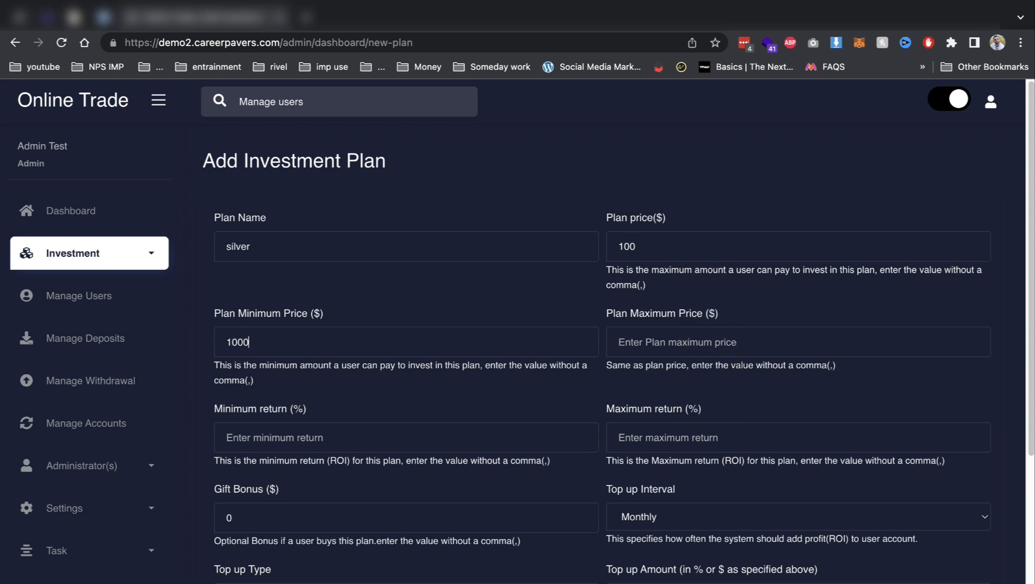
key("Tab")
type("10000")
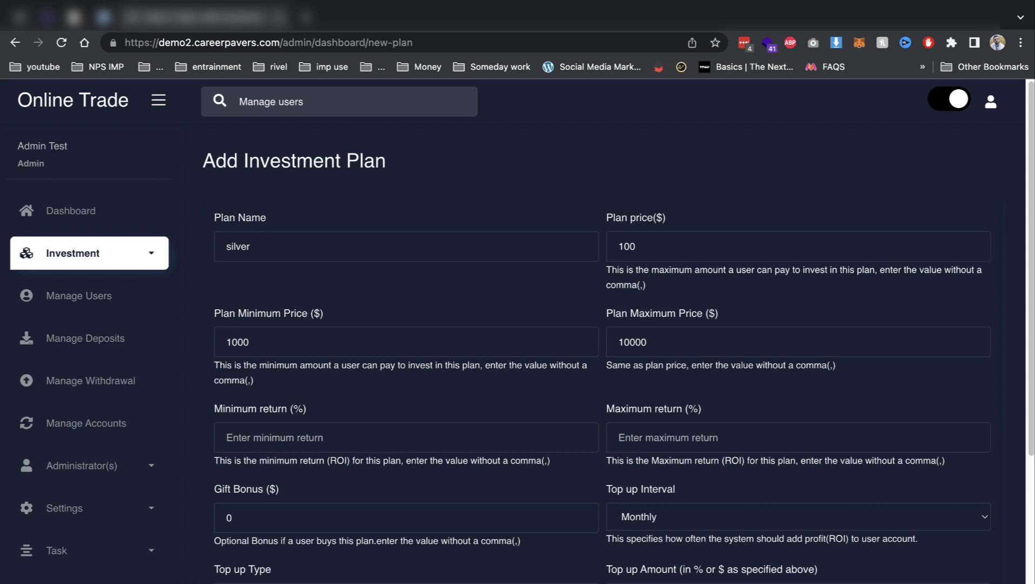
type("4")
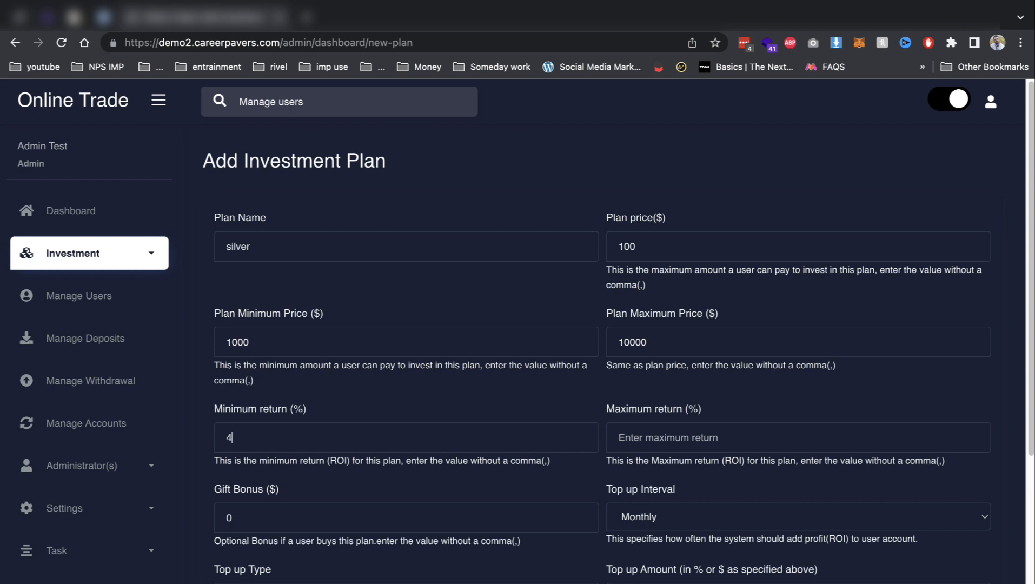
type("10")
Set a monthly 1% percentage top-up and duration 2, then submit the silver plan.
left_click(625, 518)
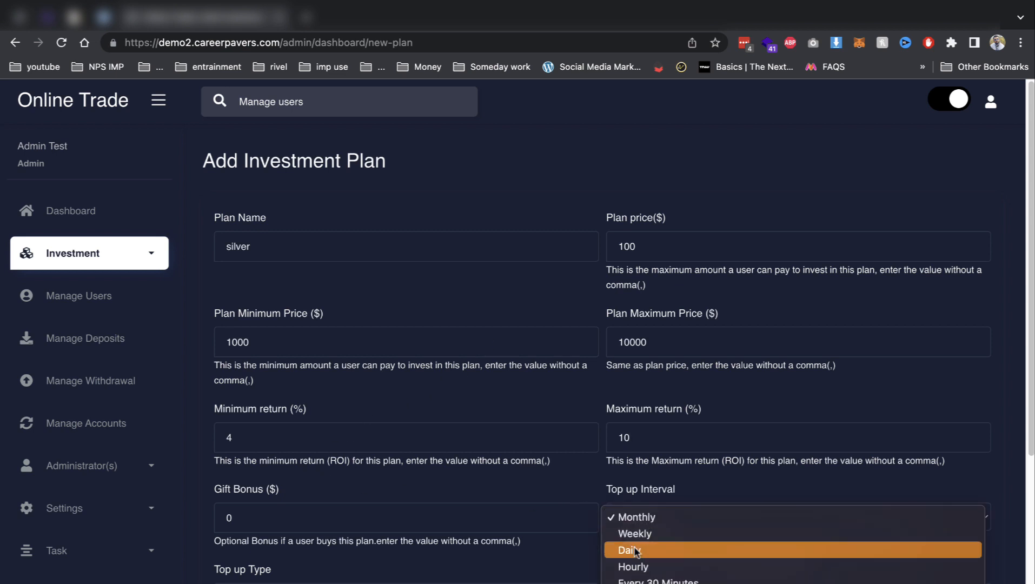
left_click(658, 495)
scroll(462, 513, "down", 2)
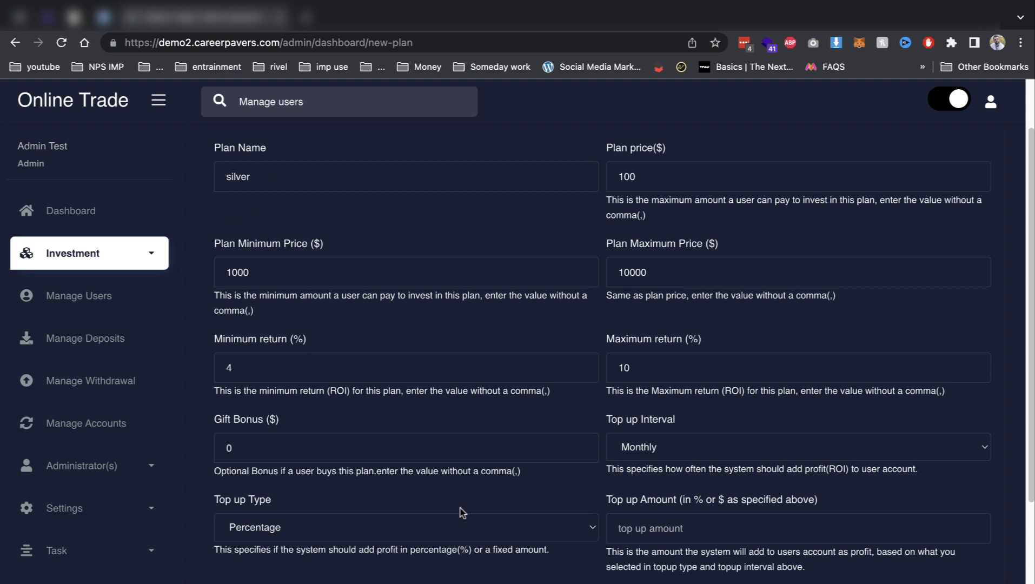
left_click(371, 527)
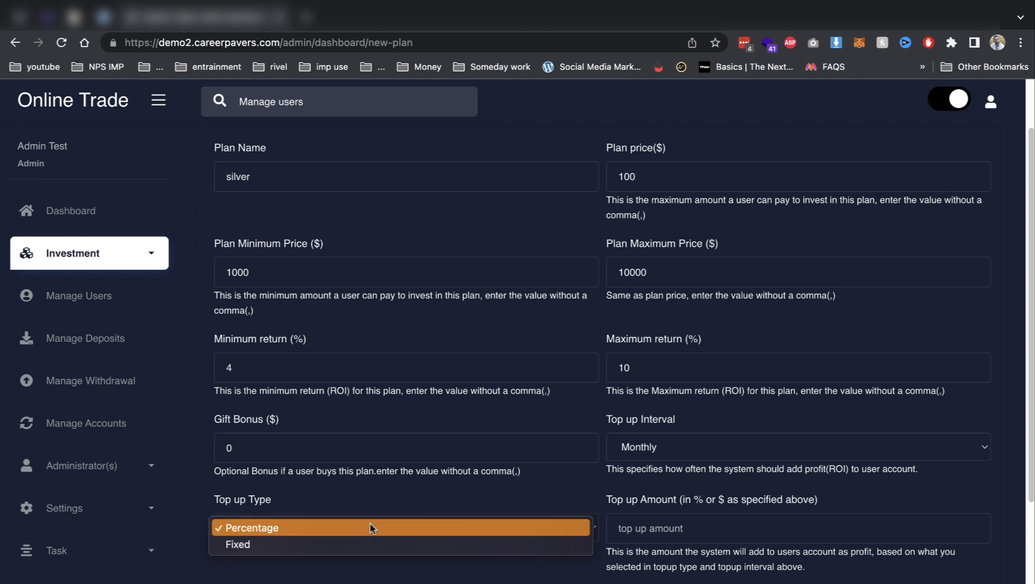
left_click(648, 527)
left_click(648, 527)
type("1")
scroll(363, 531, "down", 3)
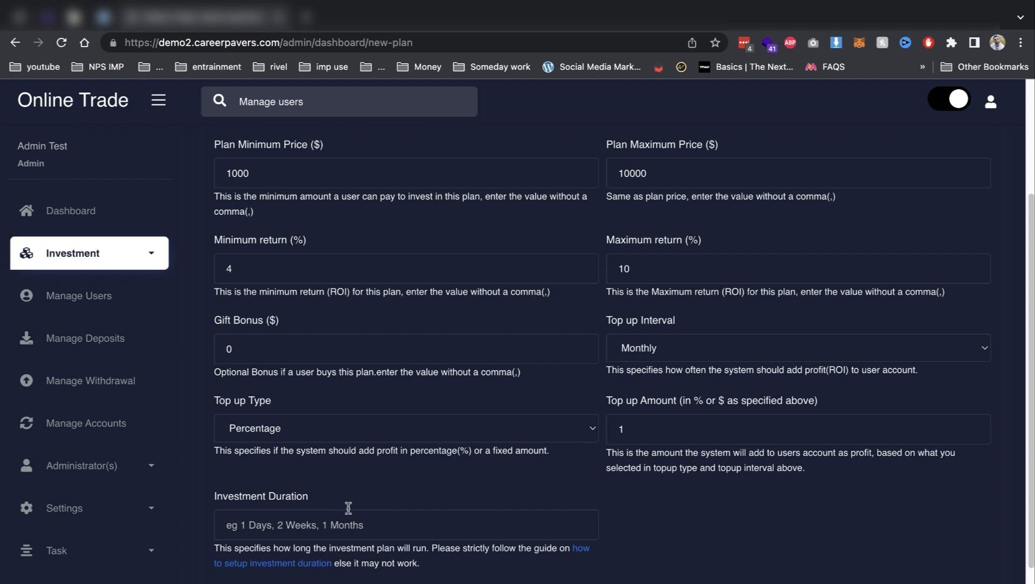
left_click(335, 523)
type("2")
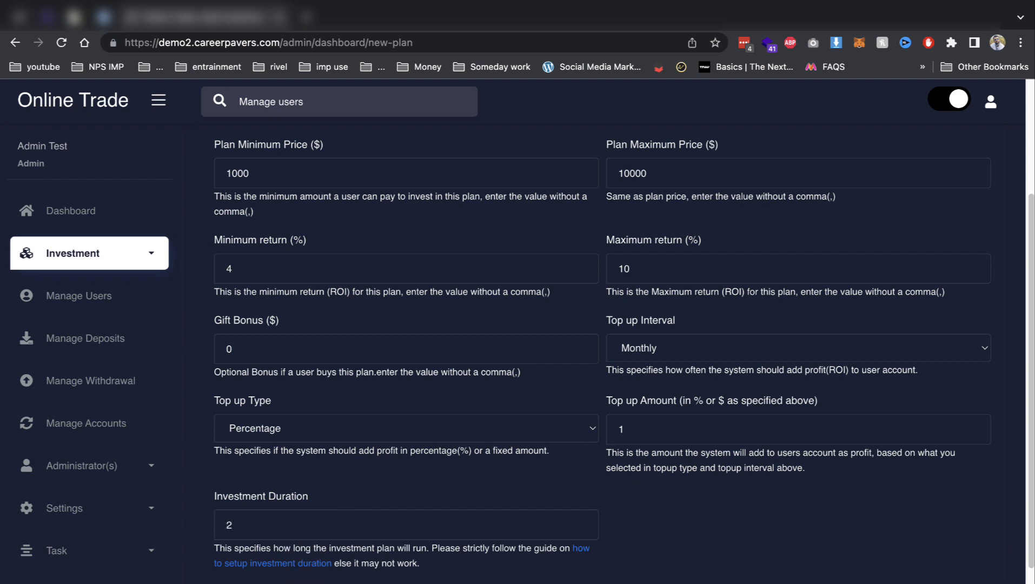
key("Return")
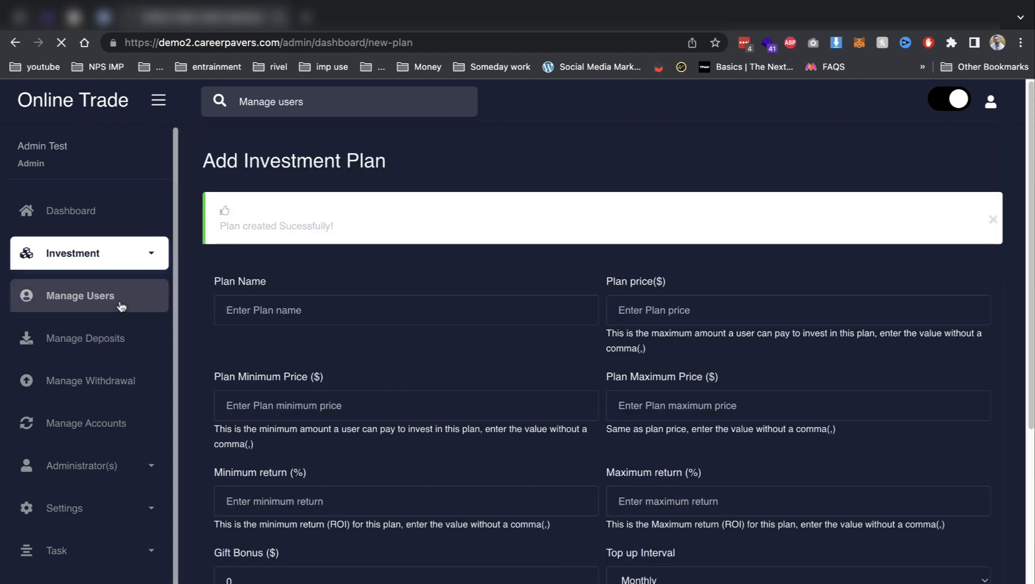
Browse the users, deposits, withdrawals and trading accounts lists, then open Add New Manager.
left_click(88, 298)
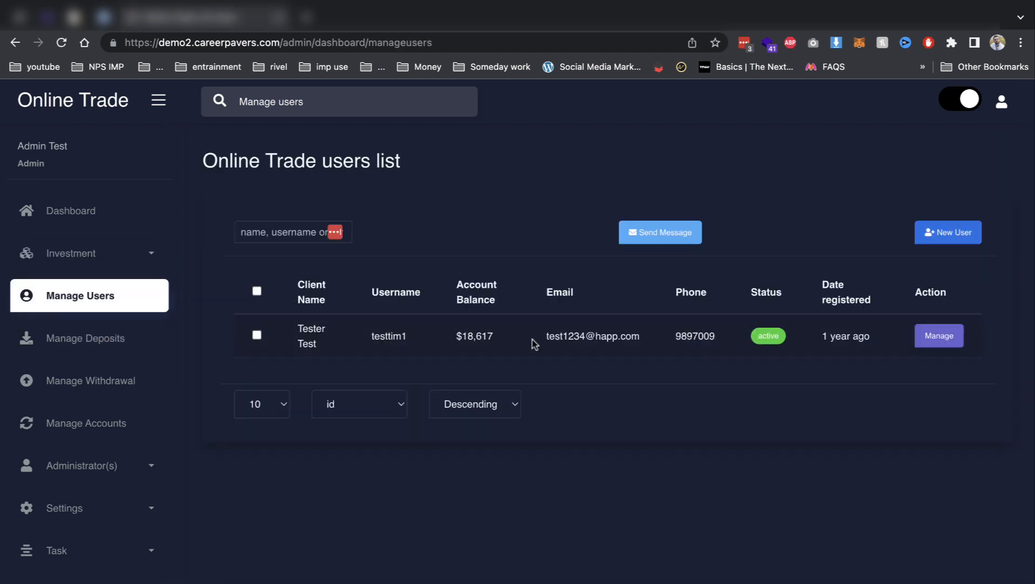
left_click(111, 337)
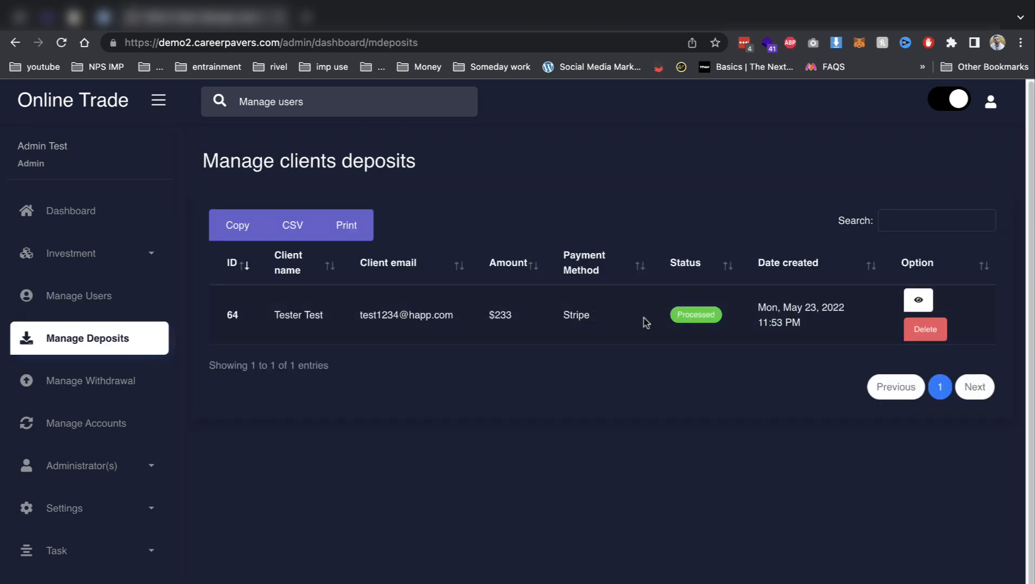
left_click(154, 388)
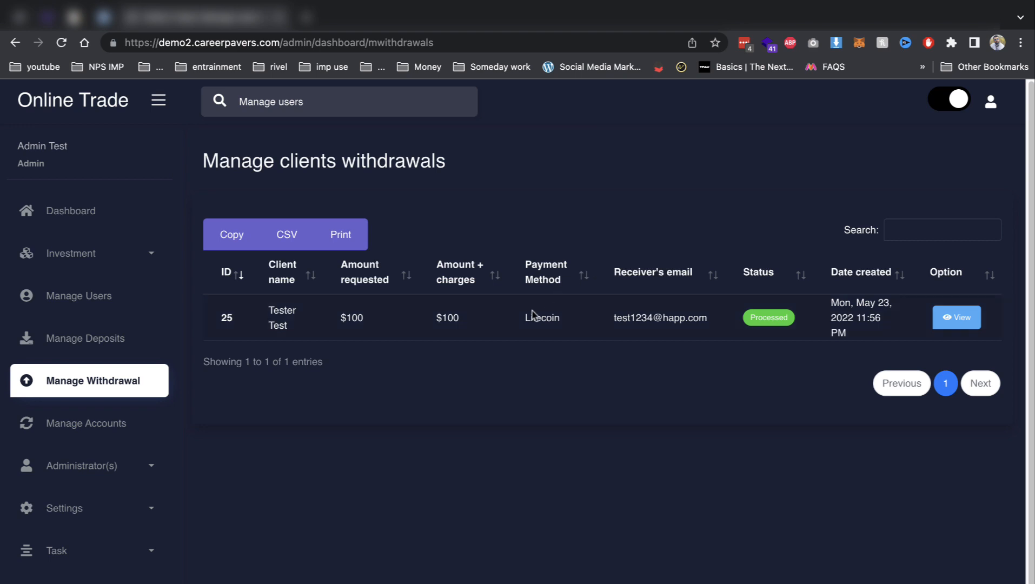
left_click(111, 424)
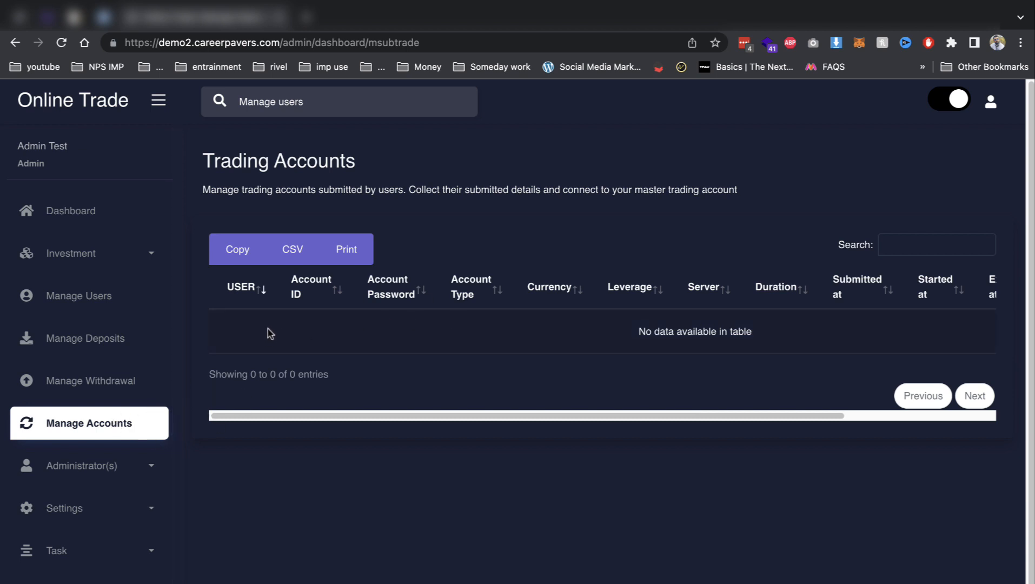
left_click(120, 474)
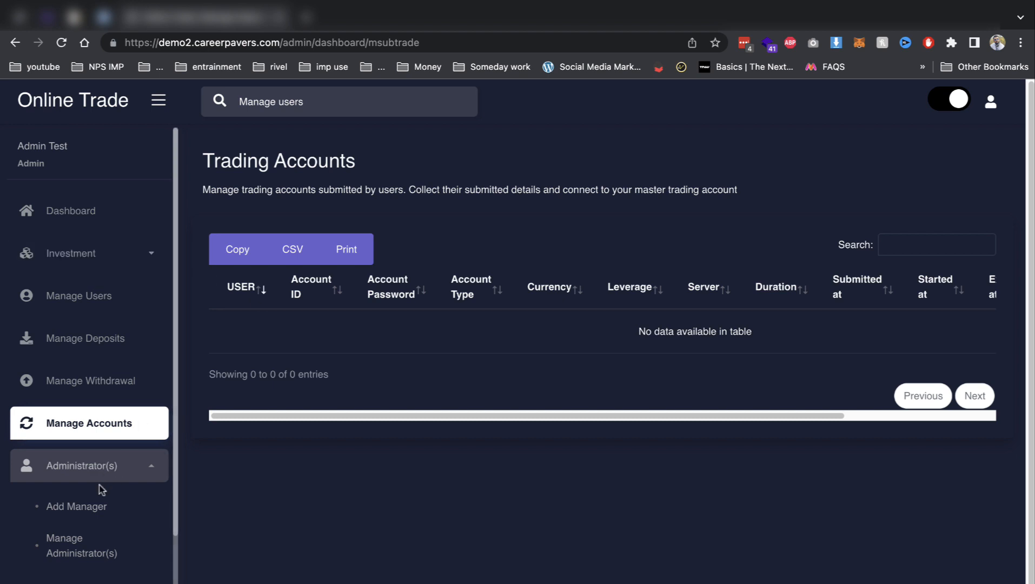
left_click(95, 512)
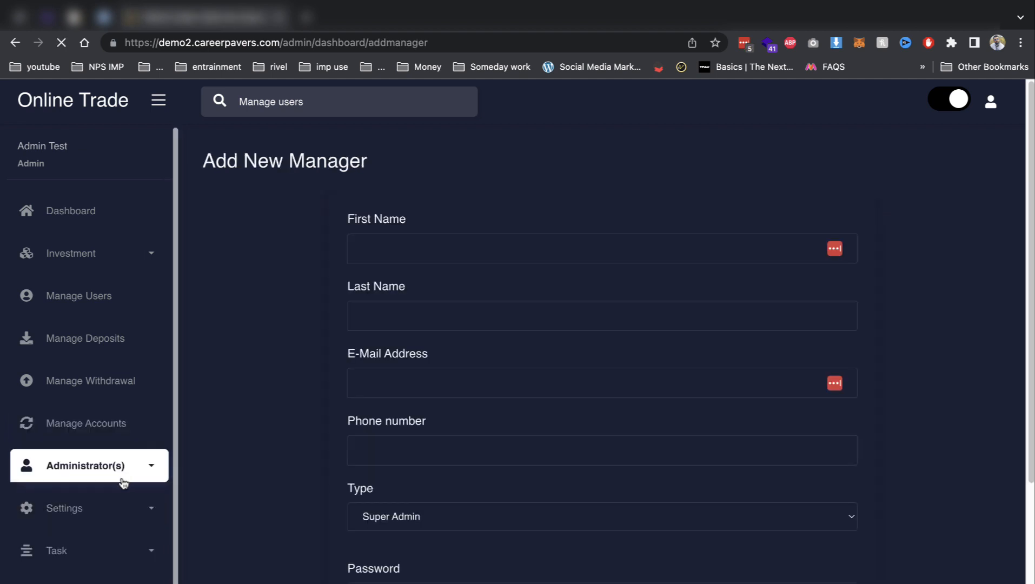
Open the administrators list showing the Conversion Agent, Admin and Super Admin managers.
scroll(173, 547, "down", 2)
left_click(118, 421)
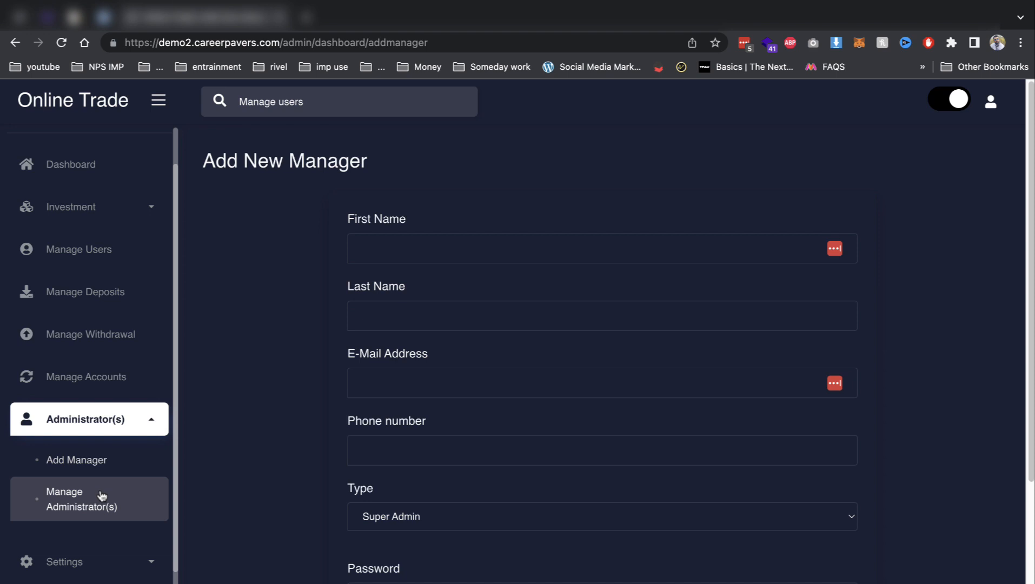
left_click(101, 495)
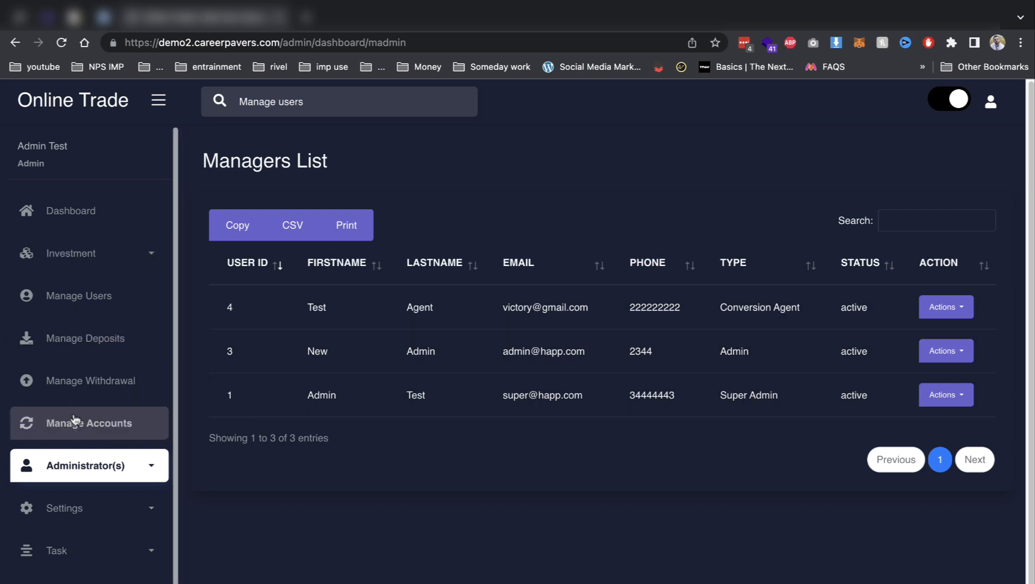
Go to Settings > App Settings to view the website's name, title, keywords and description.
left_click(87, 512)
scroll(127, 517, "down", 2)
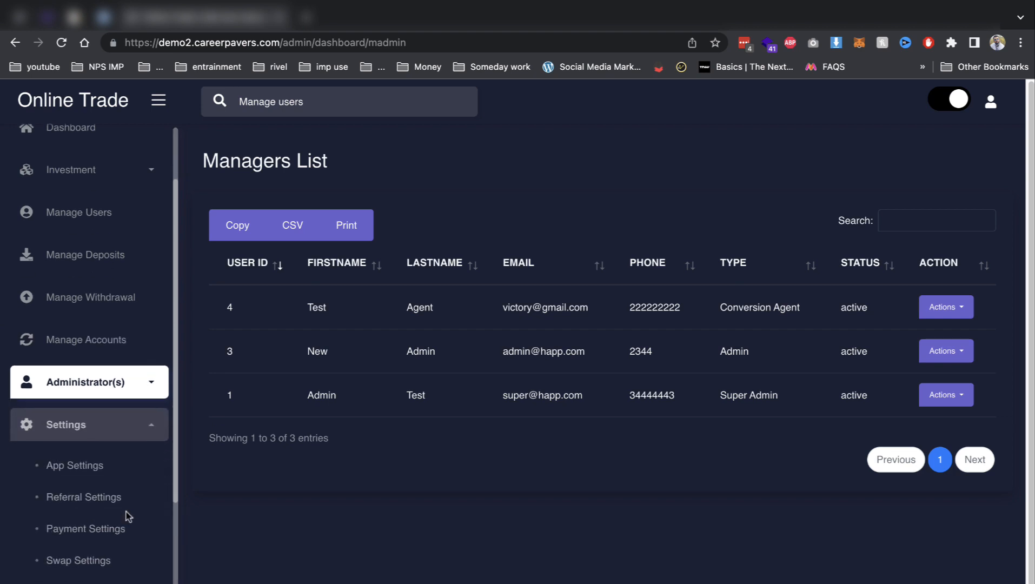
left_click(106, 477)
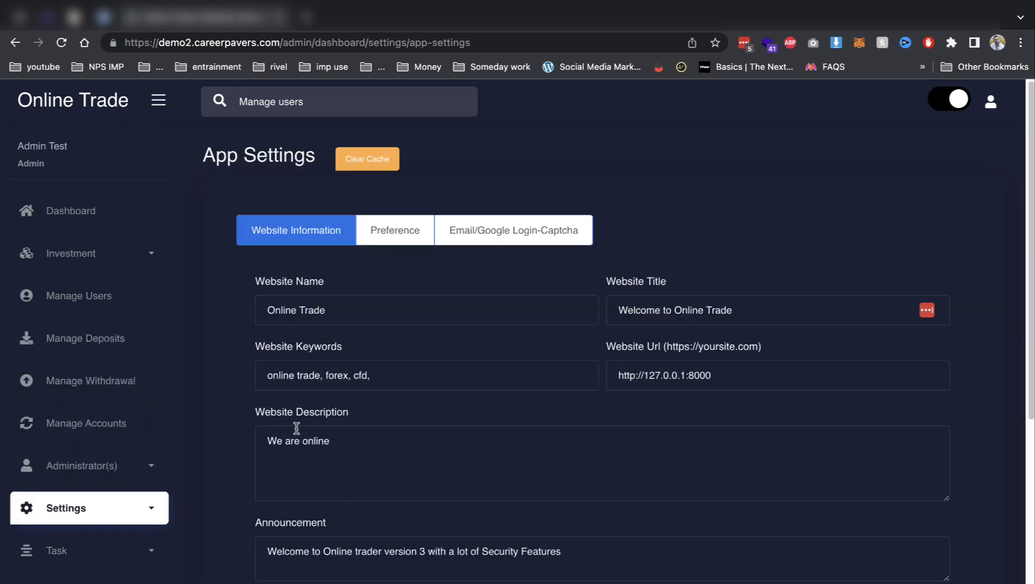
Browse the App Settings page, including the email and Google login settings tab.
scroll(297, 429, "down", 1)
scroll(296, 428, "down", 3)
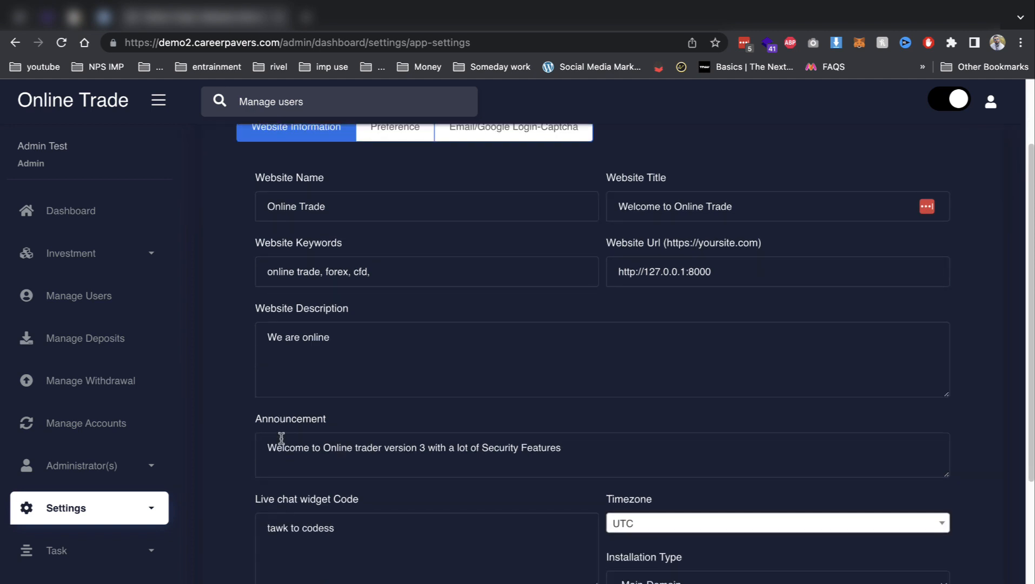
scroll(281, 438, "down", 1)
scroll(280, 443, "up", 5)
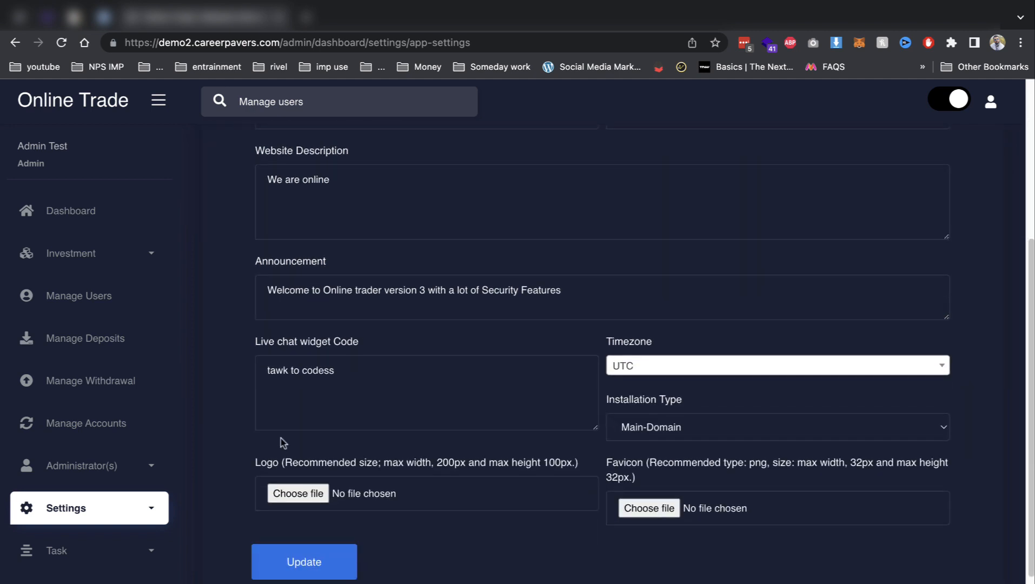
scroll(157, 455, "down", 1)
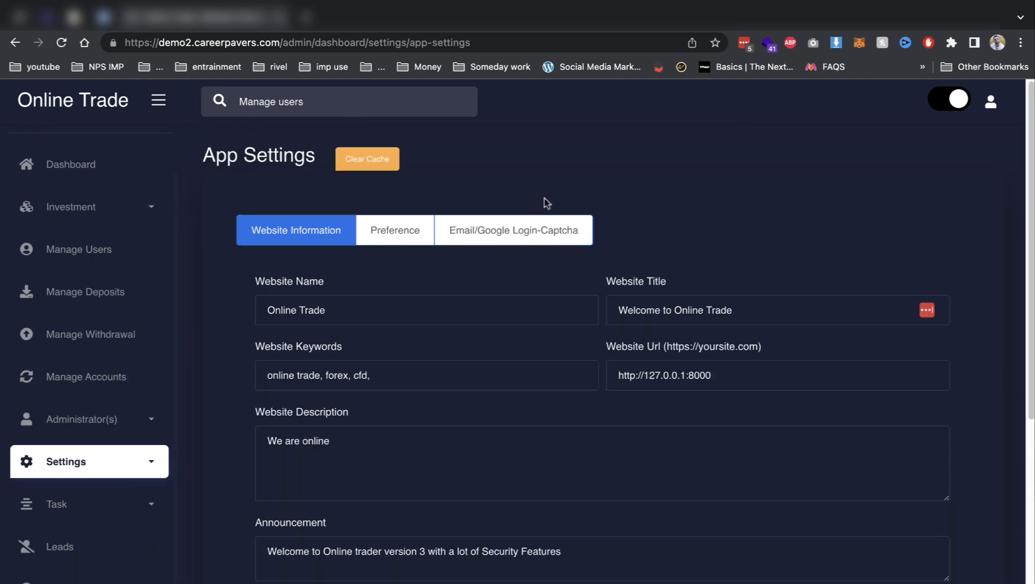
left_click(501, 238)
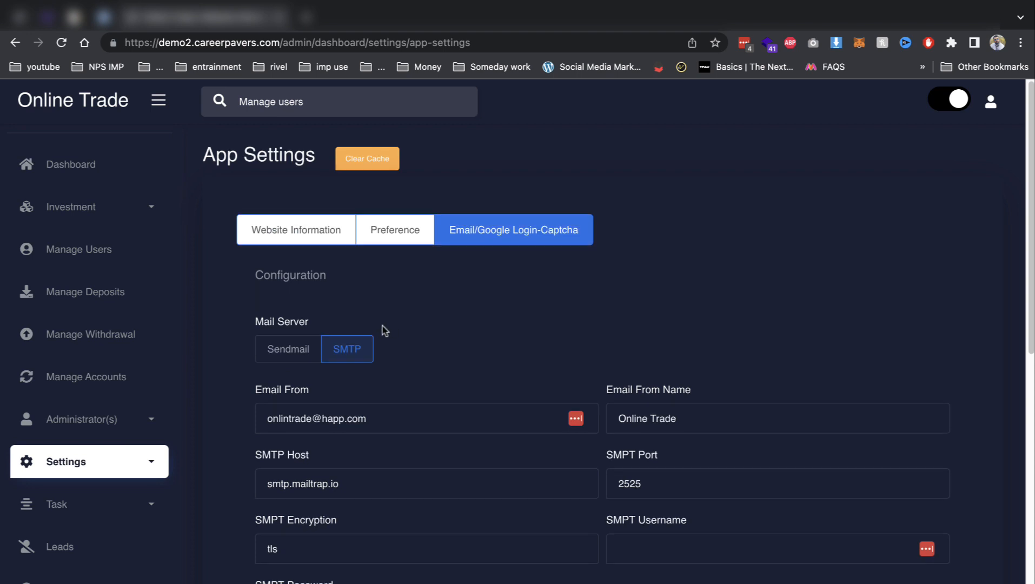
scroll(442, 314, "down", 3)
In Payment Settings, review each tab and save transfers On, $50 minimum, 2% charges.
left_click(91, 468)
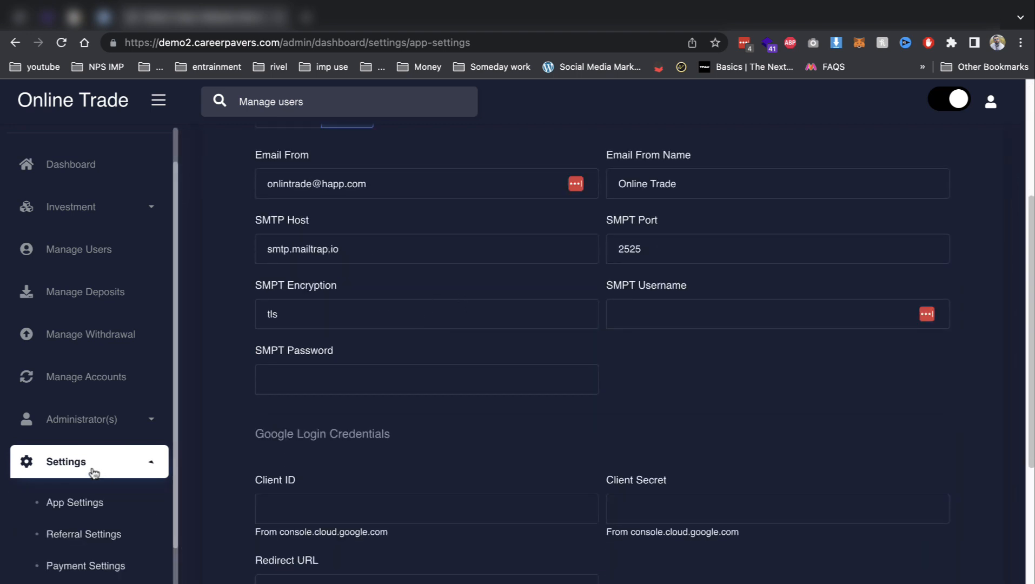
scroll(92, 476, "down", 1)
left_click(91, 538)
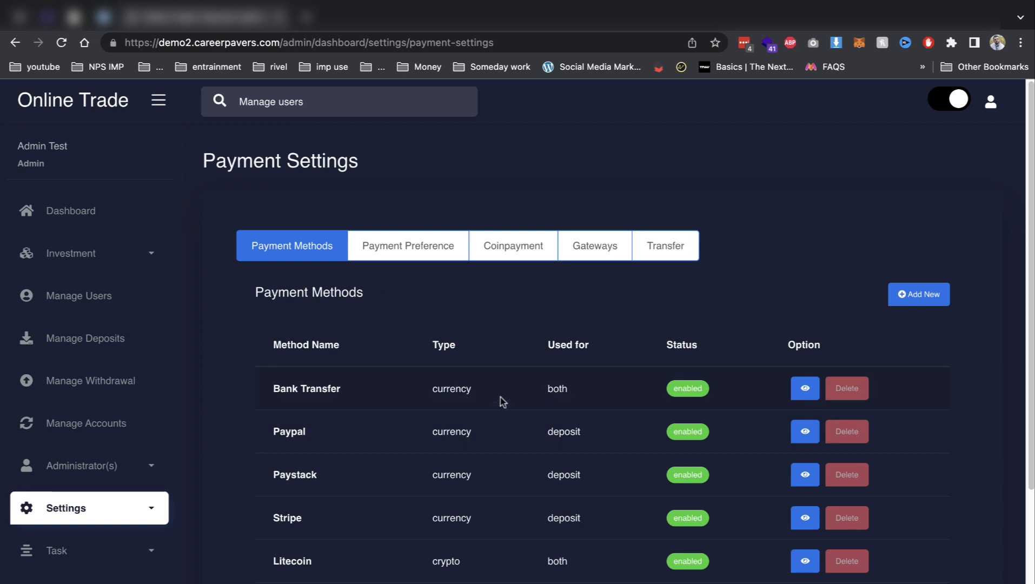
scroll(543, 327, "down", 2)
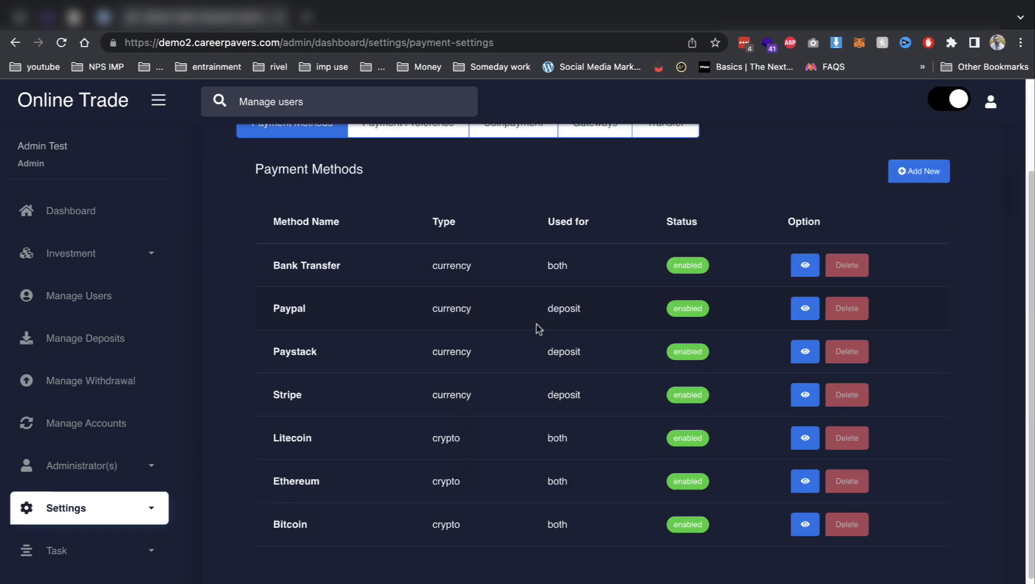
scroll(536, 324, "up", 2)
left_click(452, 187)
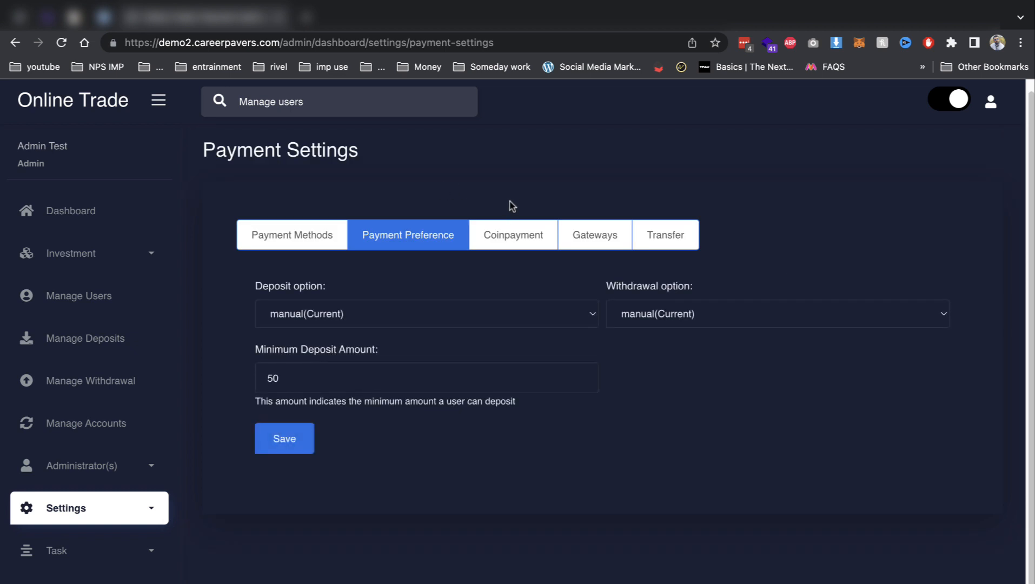
left_click(506, 233)
left_click(590, 238)
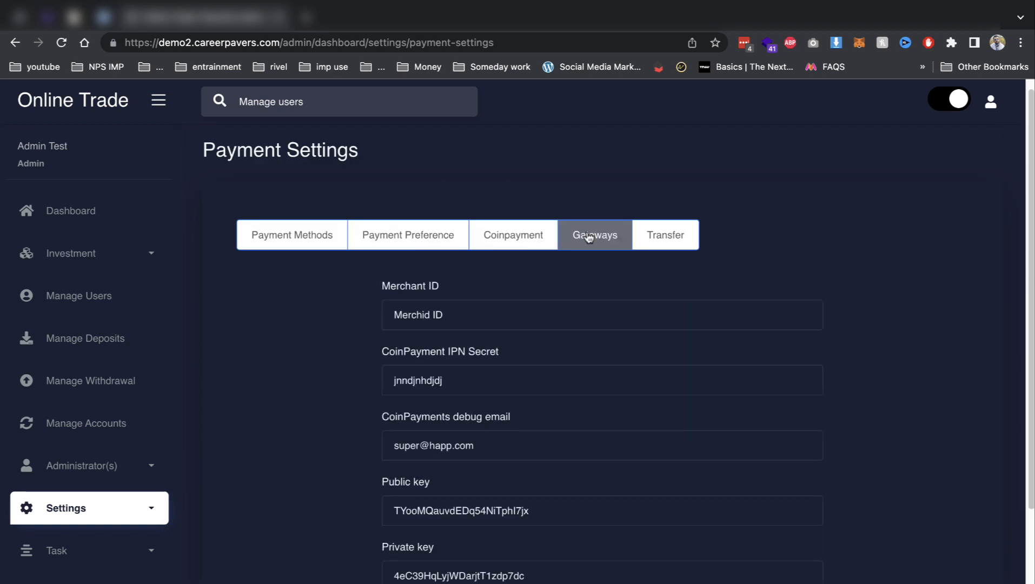
left_click(676, 248)
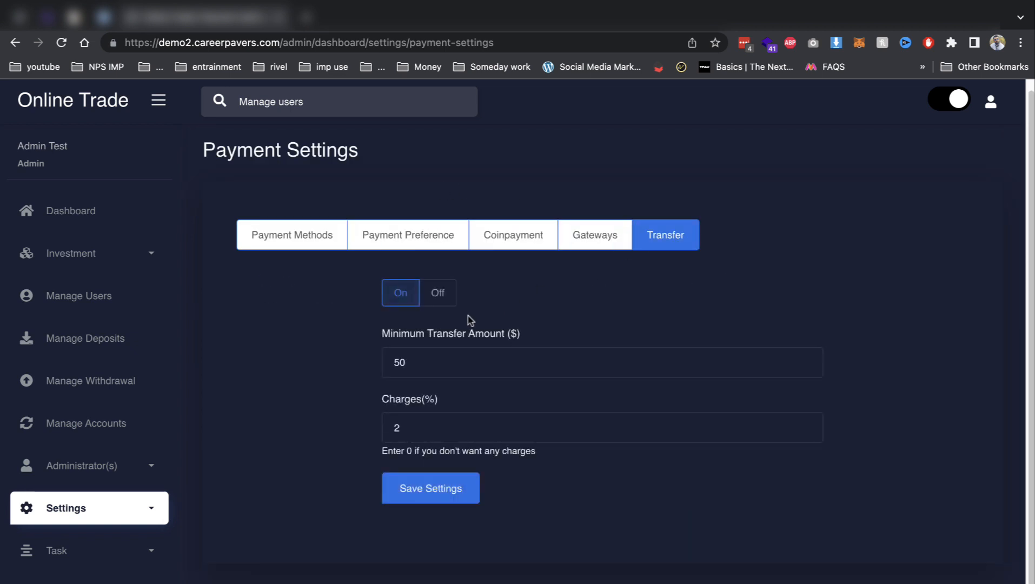
left_click(428, 489)
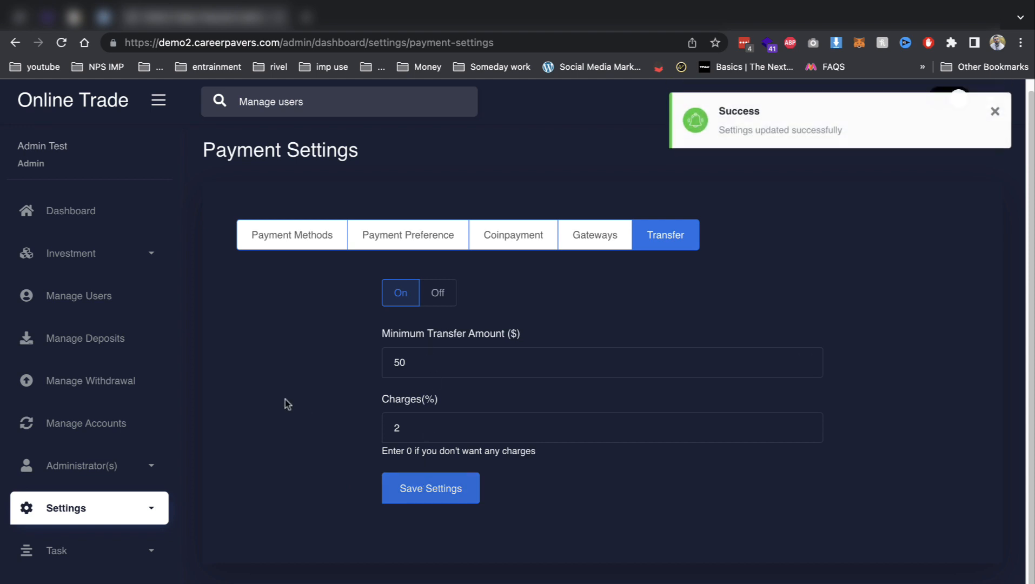
Open the crypto Swap Settings page.
left_click(133, 507)
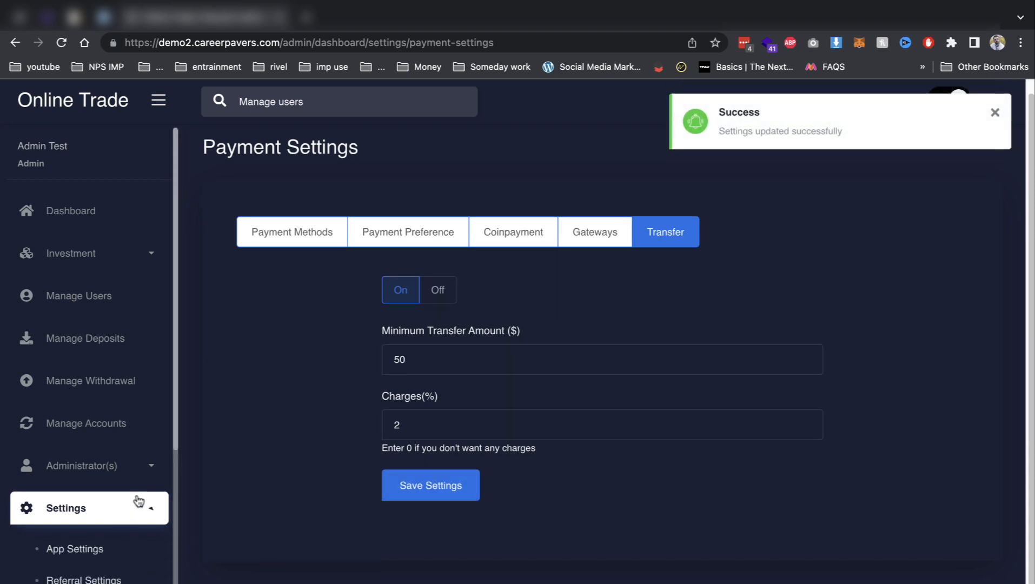
scroll(133, 498, "down", 3)
left_click(120, 481)
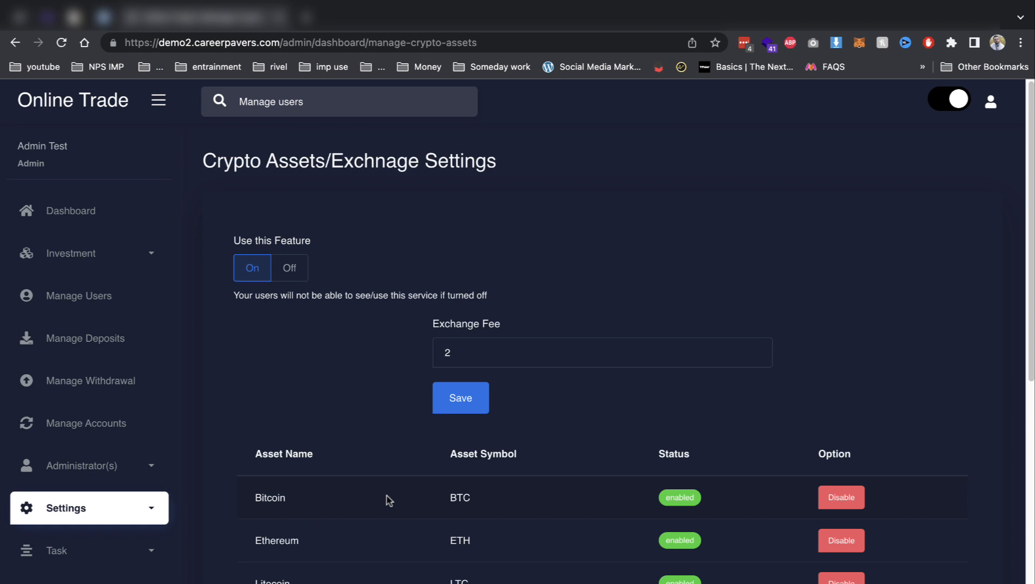
Review the MT4 Subscription Settings page.
left_click(102, 516)
scroll(109, 461, "down", 2)
scroll(111, 535, "down", 1)
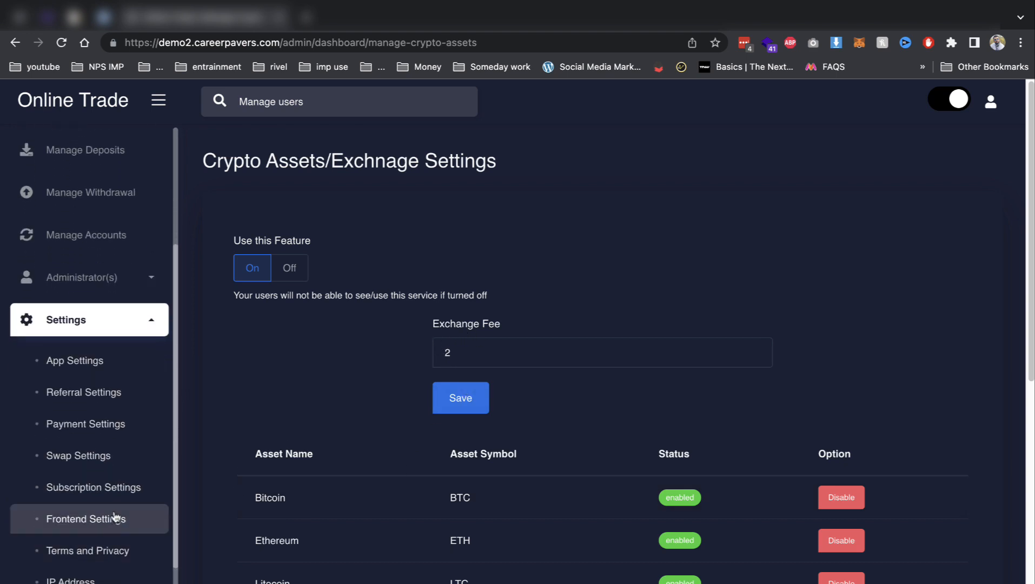
left_click(118, 488)
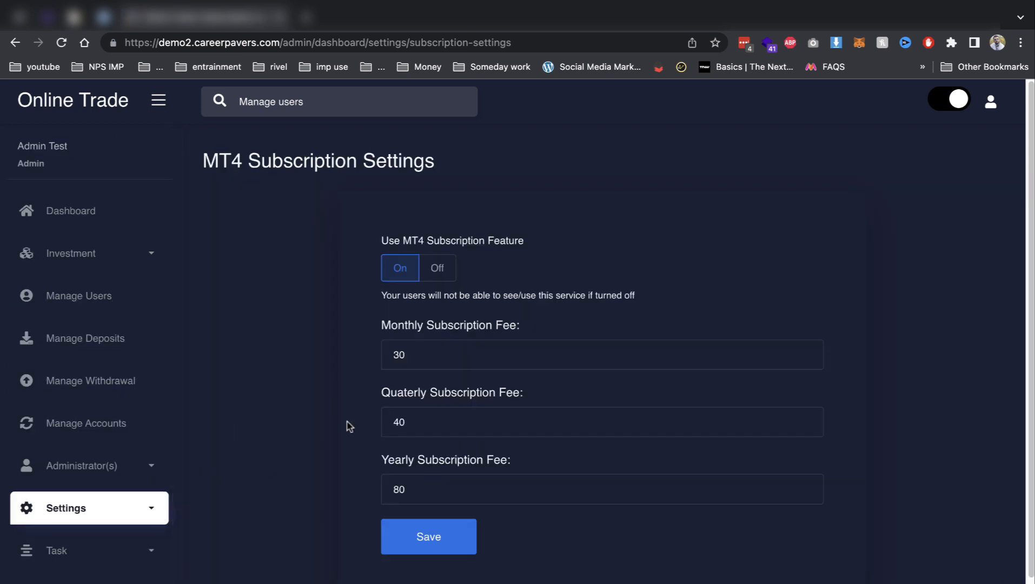
scroll(122, 522, "down", 1)
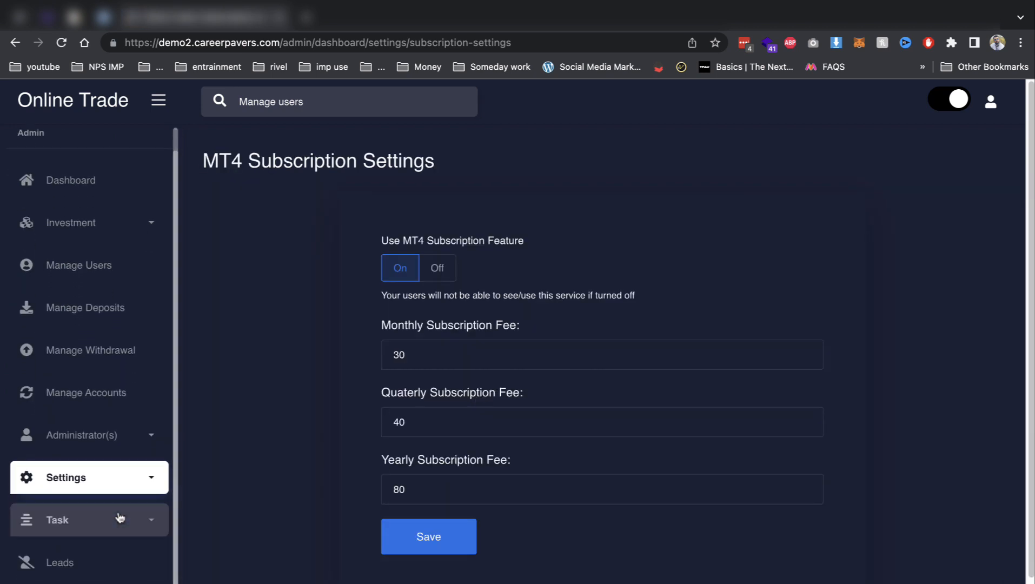
scroll(296, 388, "down", 1)
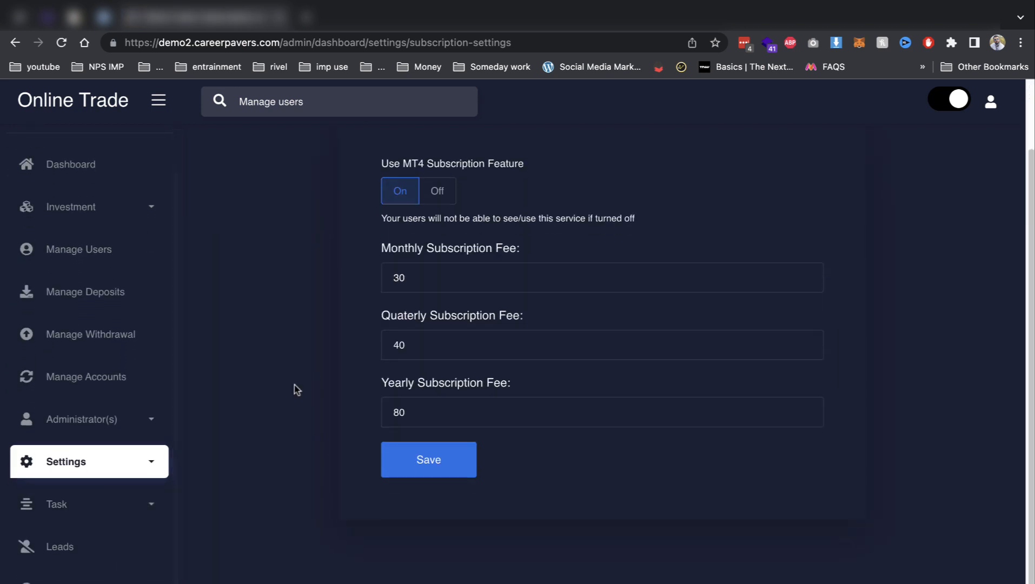
Review the Frontend Settings, return to the admin dashboard, and start a new browser tab.
left_click(116, 462)
scroll(114, 495, "down", 3)
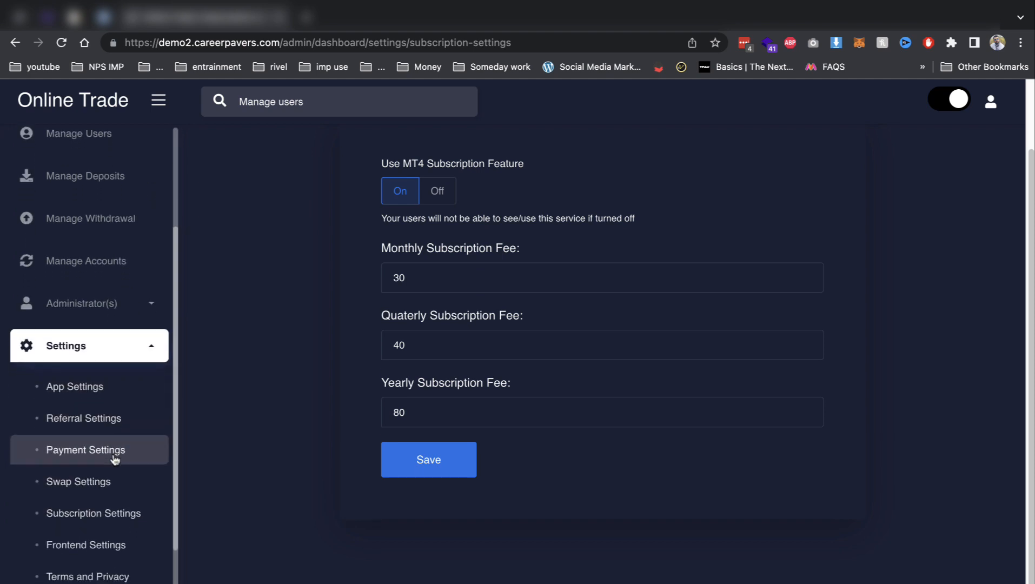
left_click(110, 532)
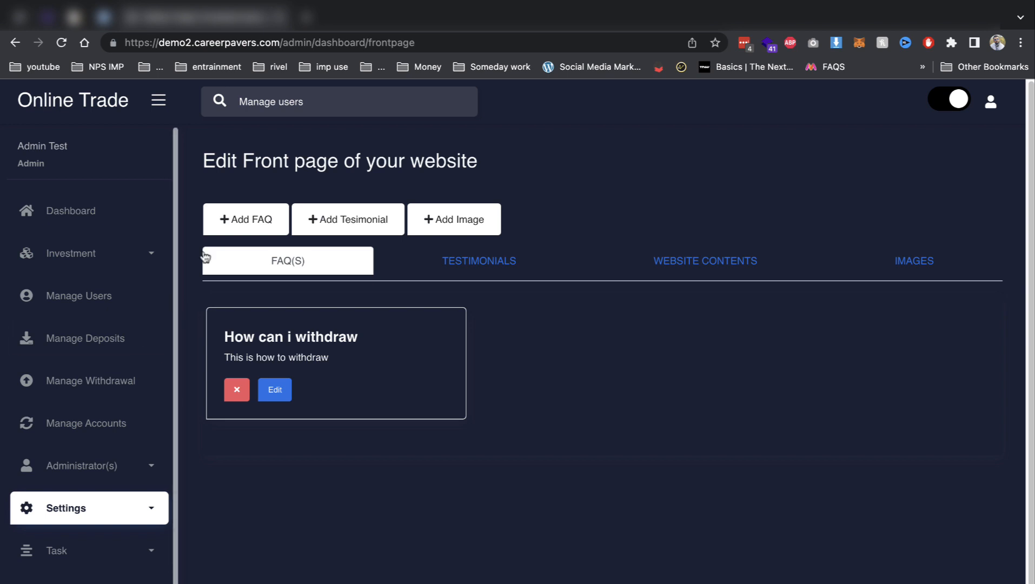
left_click(64, 206)
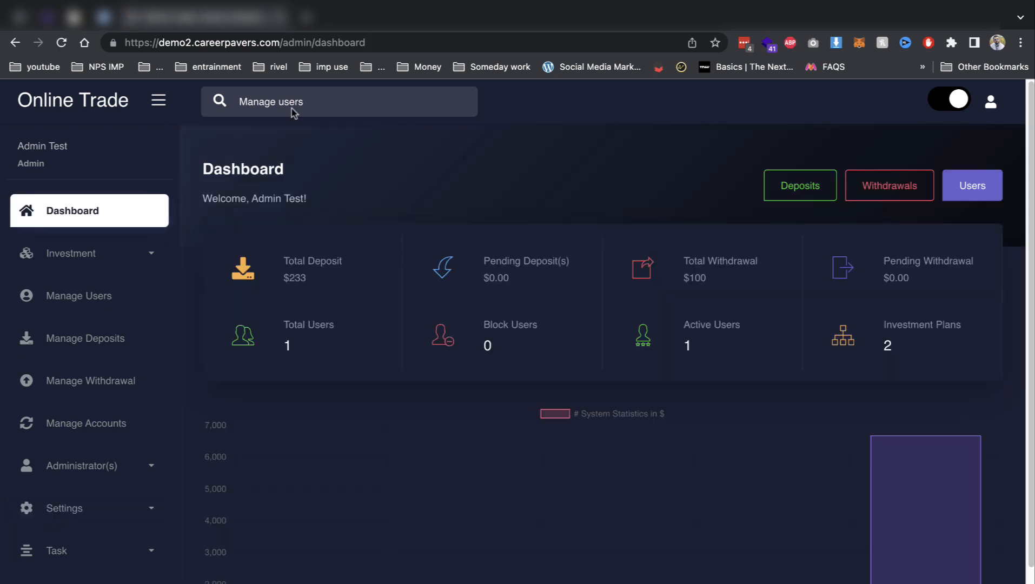
left_click(306, 16)
Load demo2.careerpavers.com and jump to the Pricing plans section.
type("demo2.careerpavers.com")
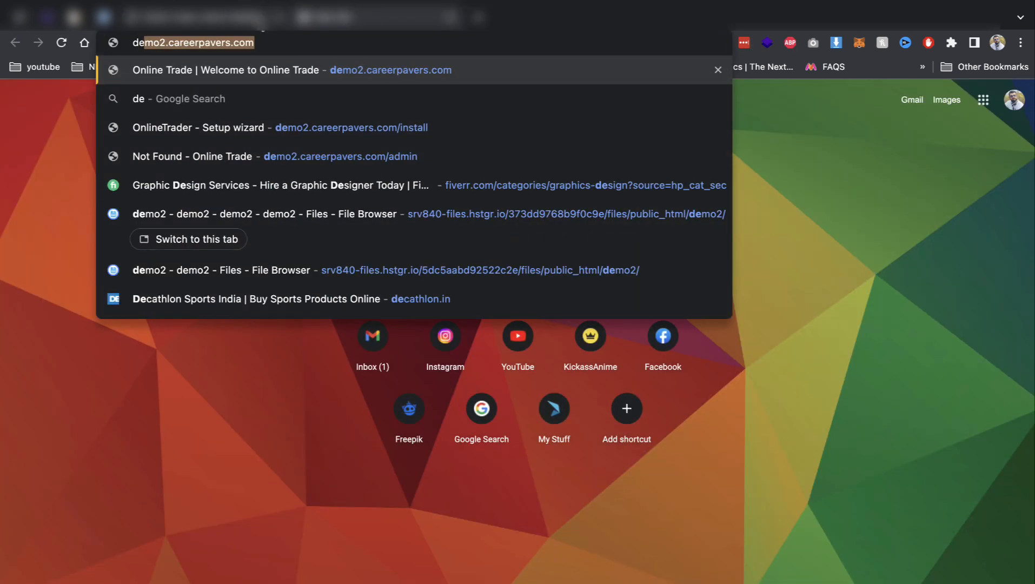
key("Return")
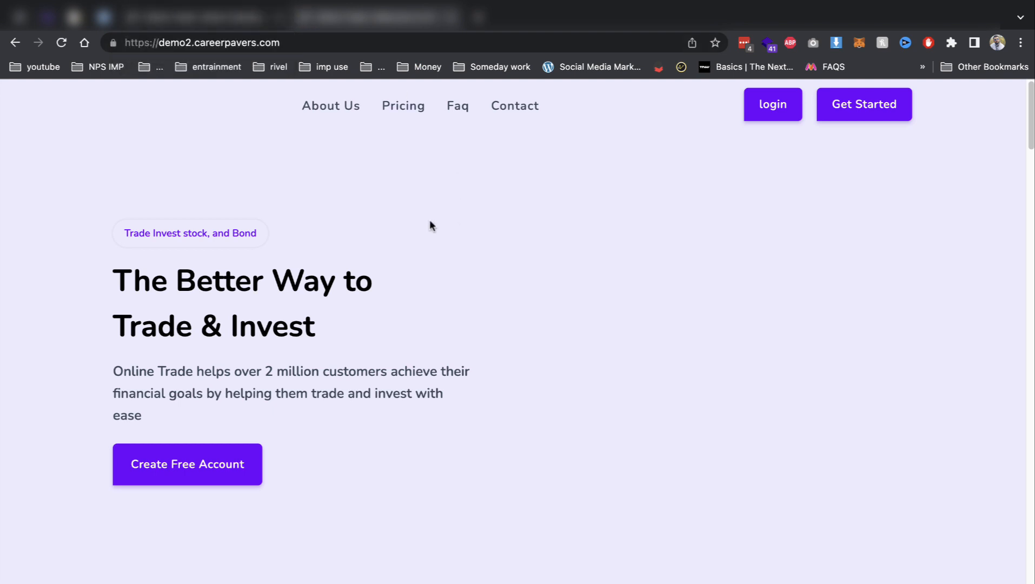
left_click(405, 115)
scroll(349, 279, "down", 3)
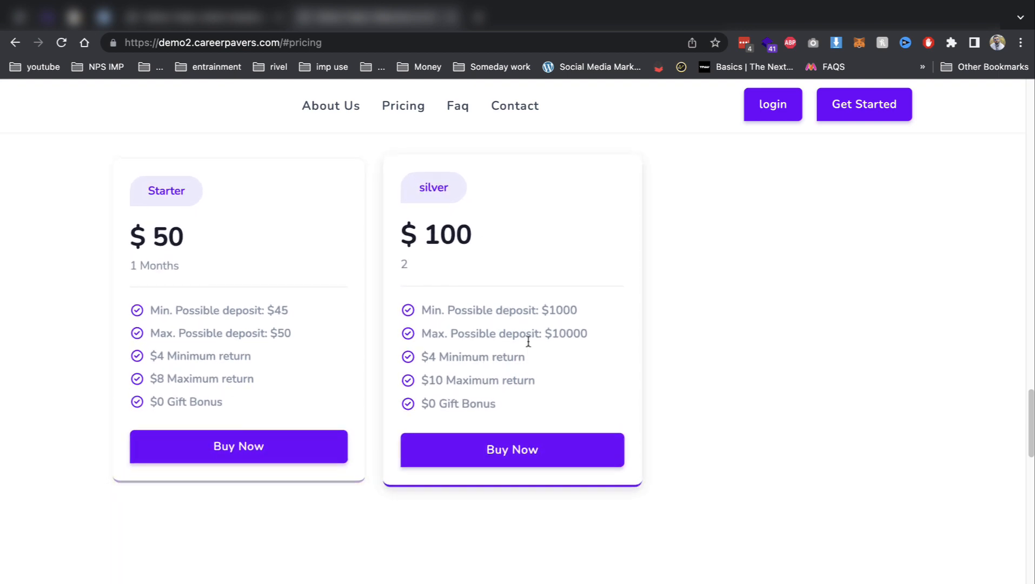
Choose Buy Now on the silver plan, reaching the User Login page.
left_click_drag(539, 312, 550, 313)
left_click(520, 247)
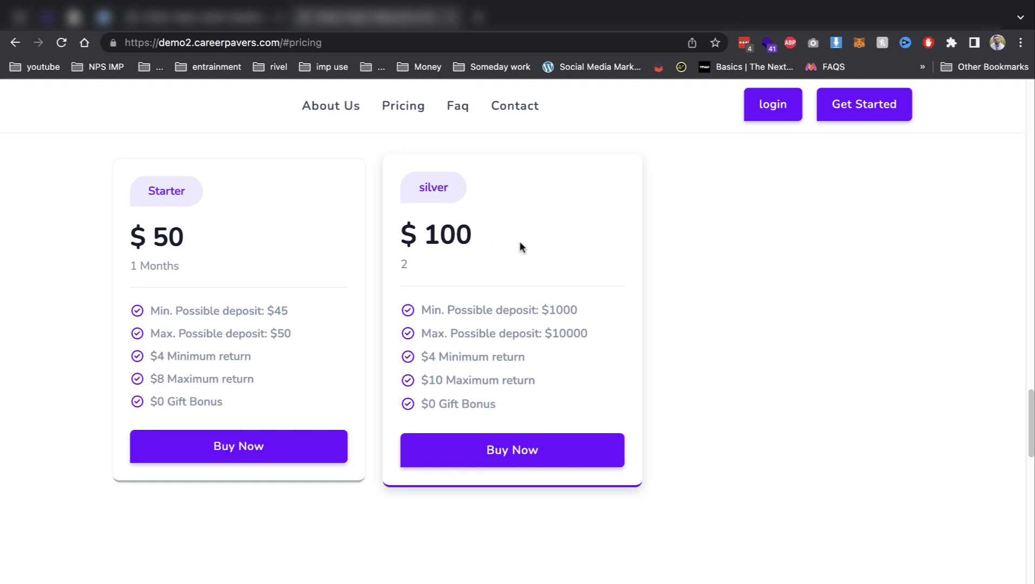
left_click(483, 455)
left_click(501, 326)
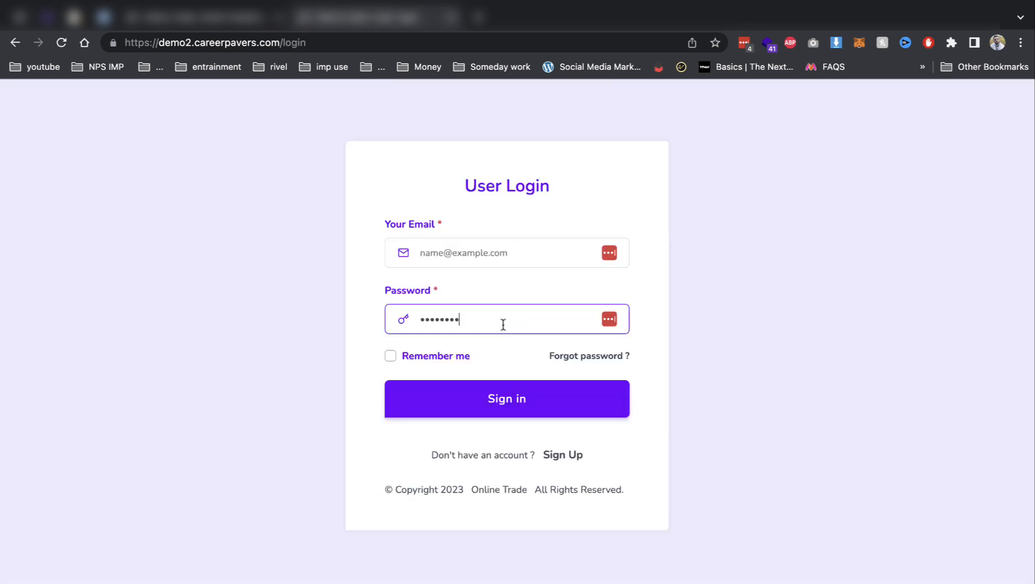
On the sign-up page, fill in the username, full name and the demo e-mail address.
left_click(562, 455)
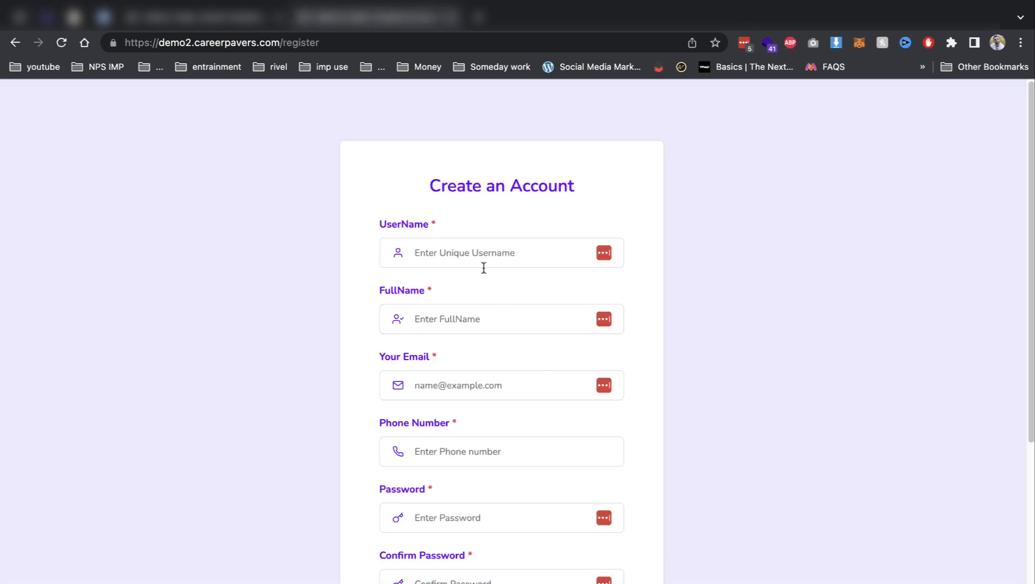
left_click(483, 260)
type("demo")
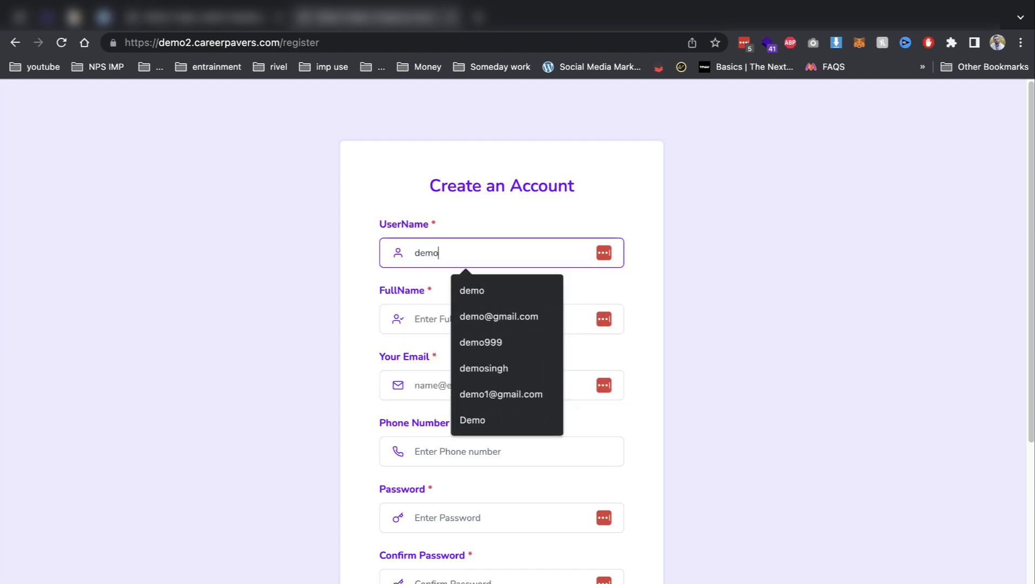
type("singh")
key("Tab")
type("de")
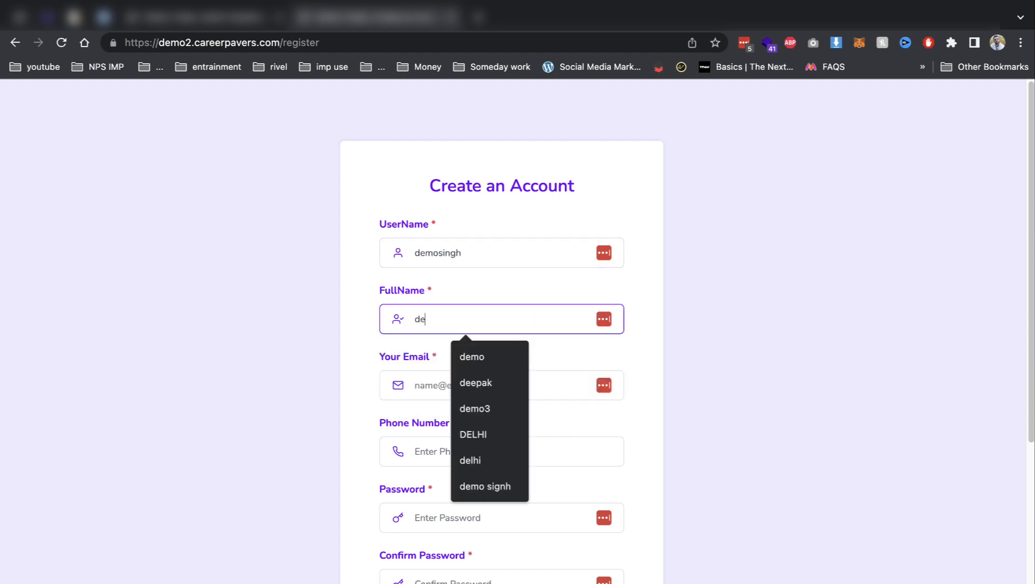
type("mosingh")
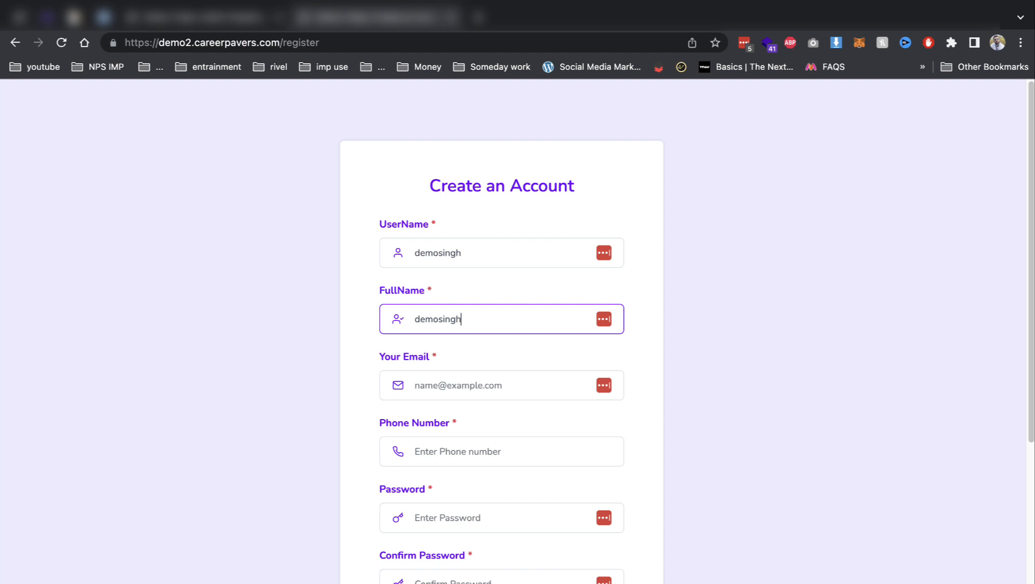
key("Tab")
type("d")
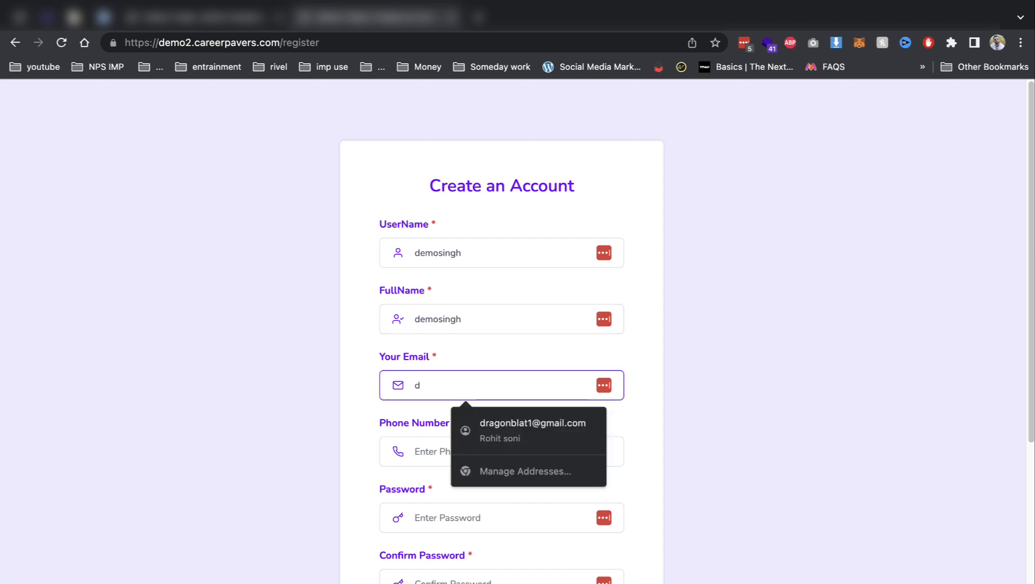
type("emo")
key("Down")
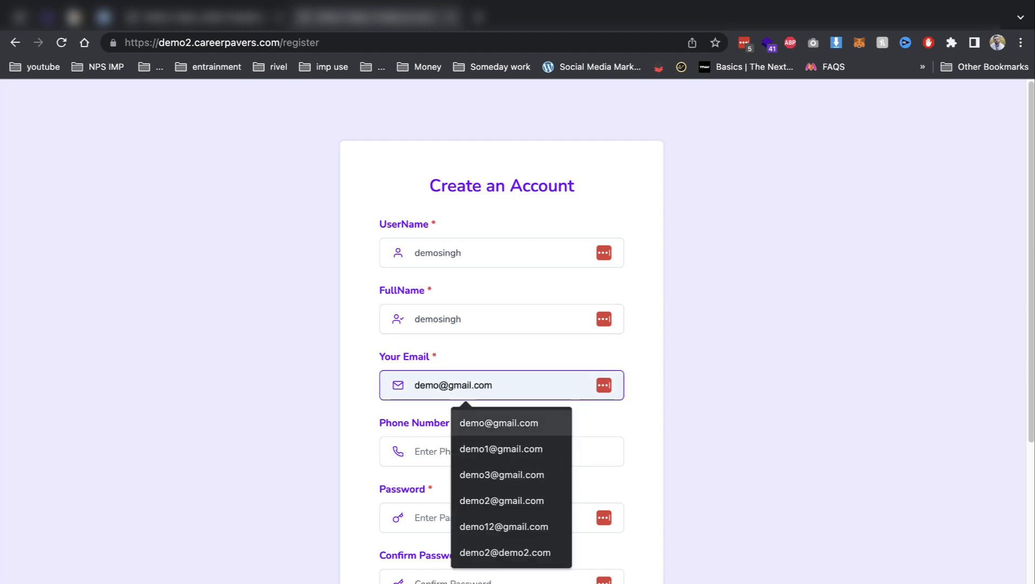
key("Return")
Enter the phone number and password twice, select India as country, and register.
key("Tab")
type("123123123")
key("Tab")
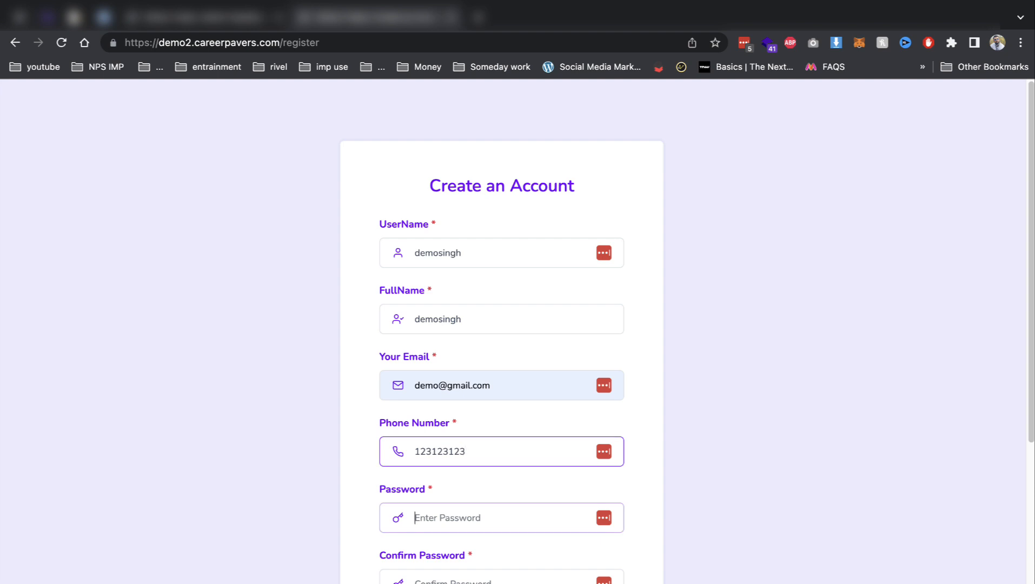
type("123")
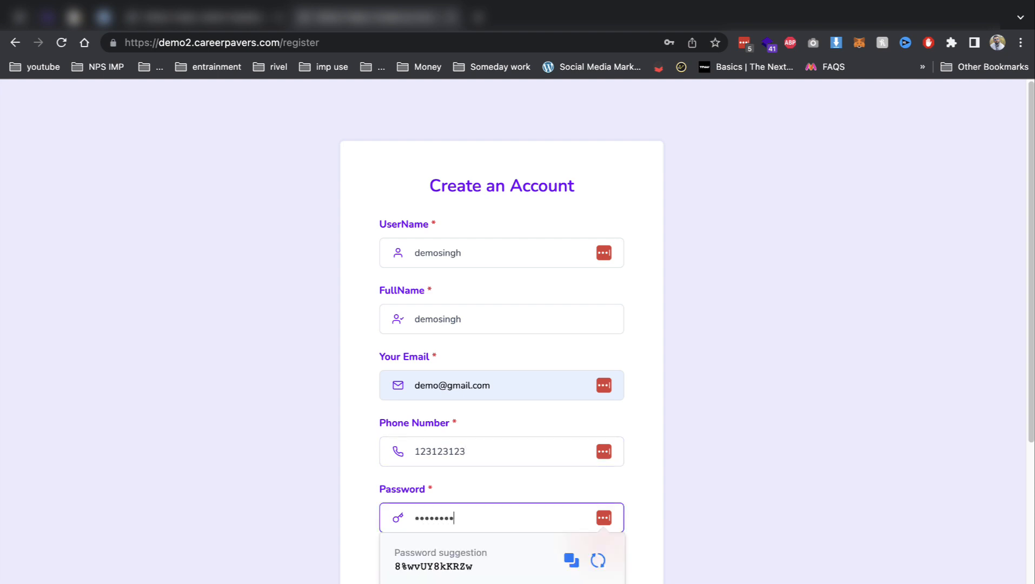
key("Tab")
type("1231")
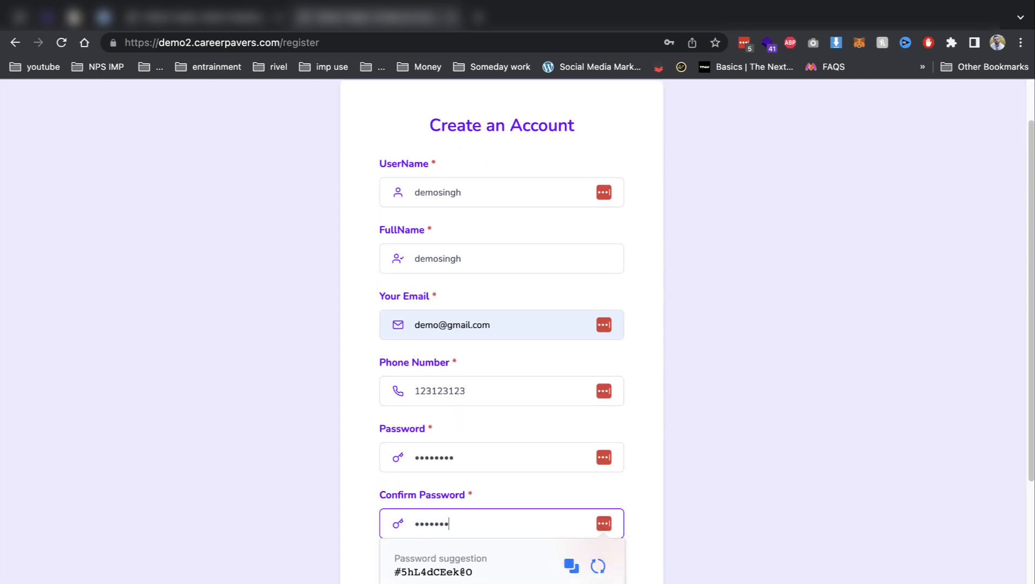
type("2312")
key("Tab")
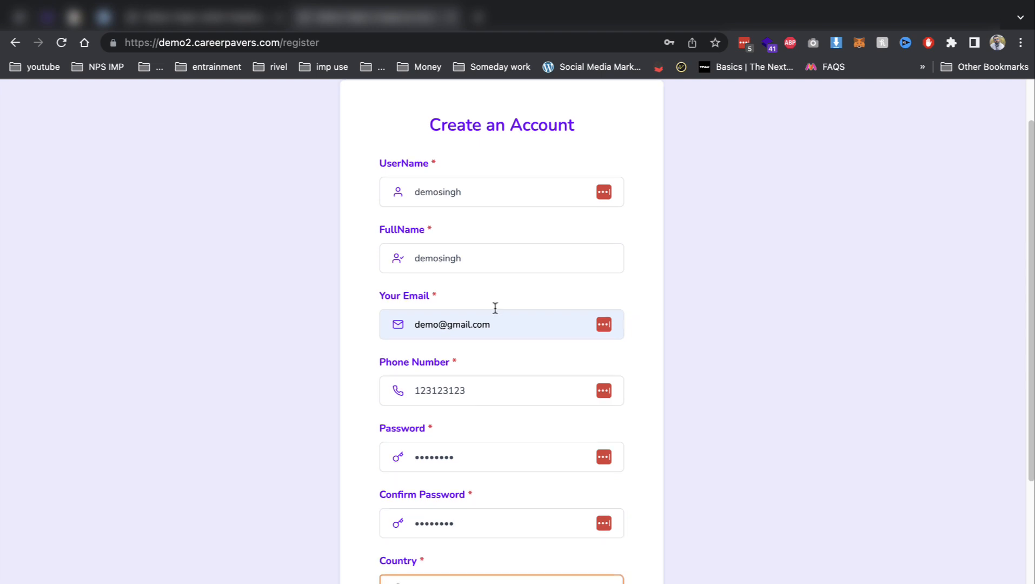
scroll(493, 378, "down", 4)
left_click(478, 390)
scroll(478, 390, "down", 10)
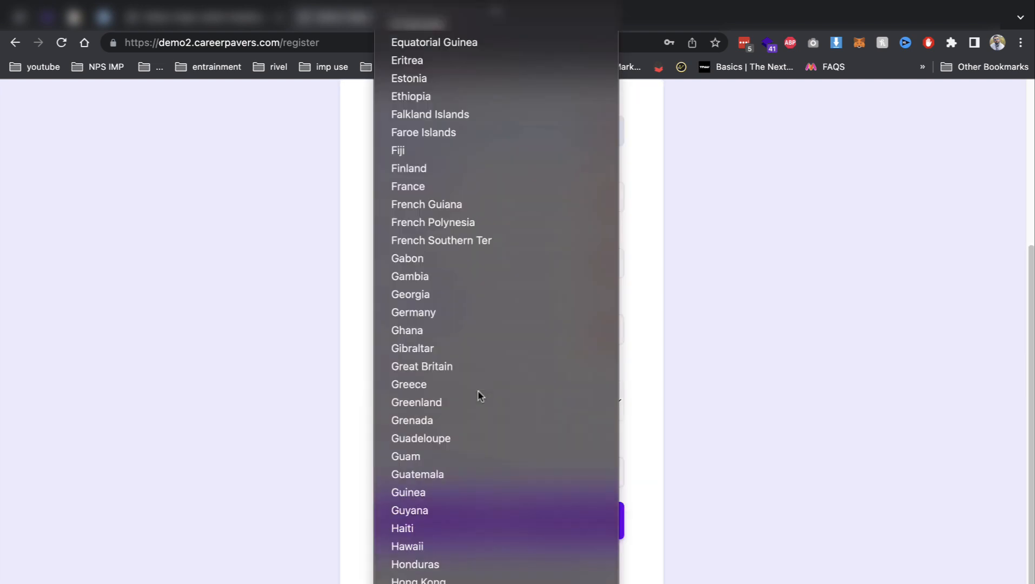
key("Return")
left_click(503, 521)
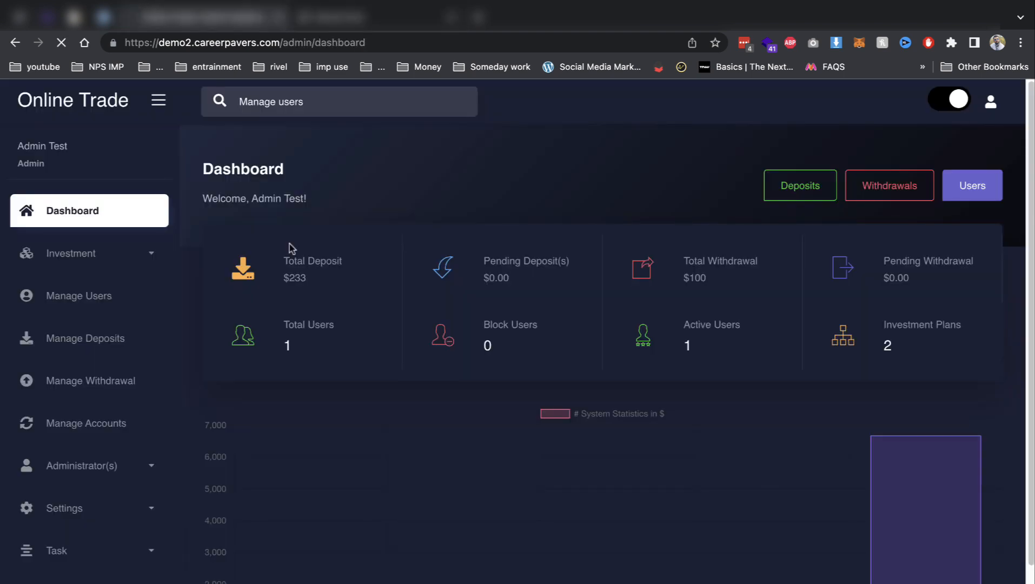
Check the Manage Users list for the new demo user at $0, then return to User Login.
left_click(124, 254)
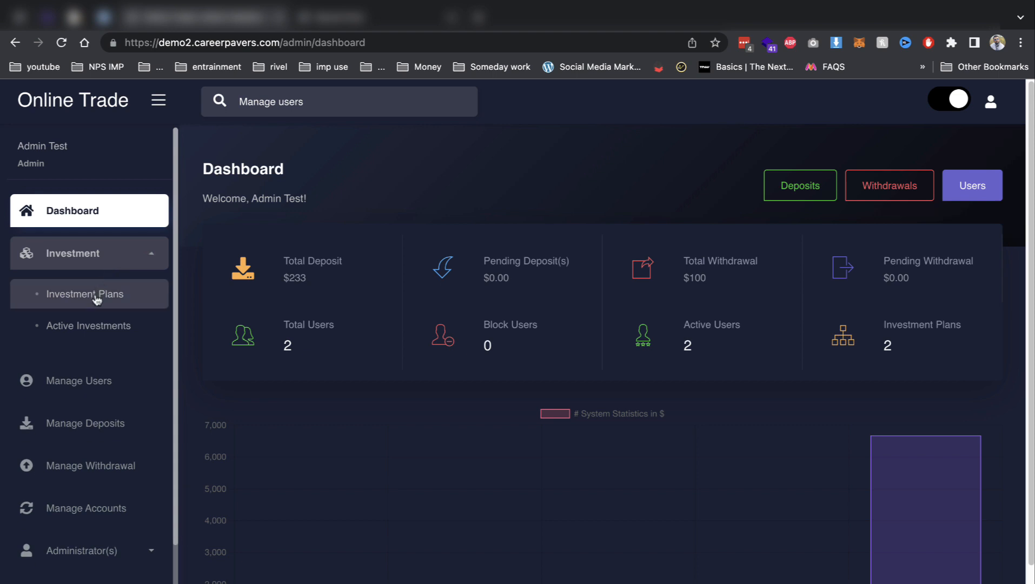
left_click(94, 395)
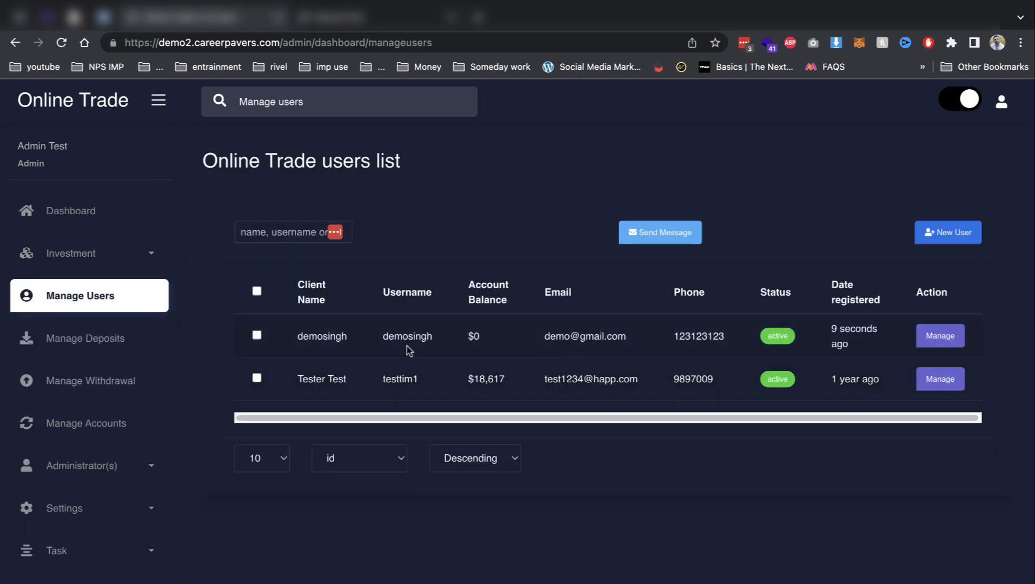
left_click(520, 264)
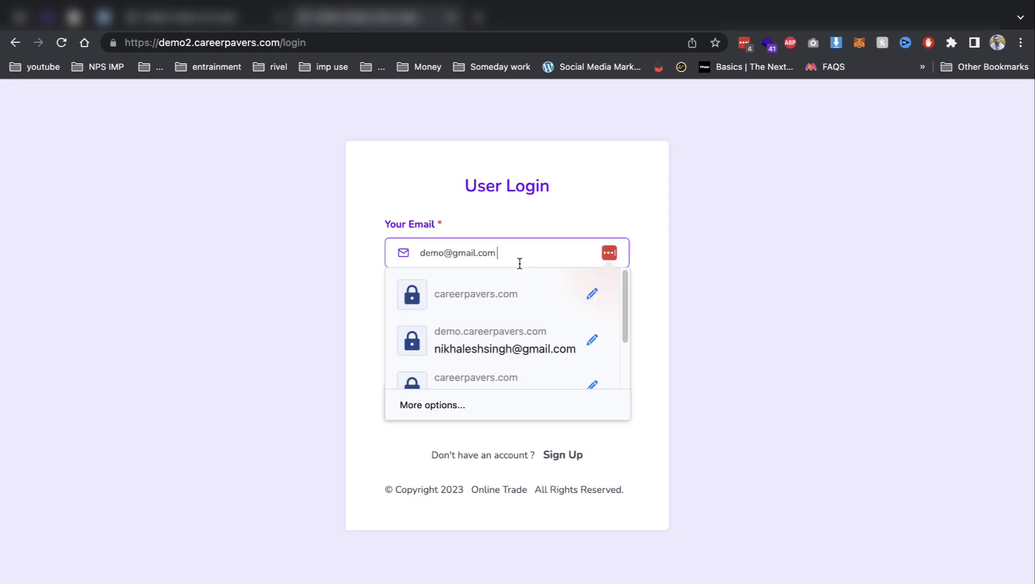
key("Tab")
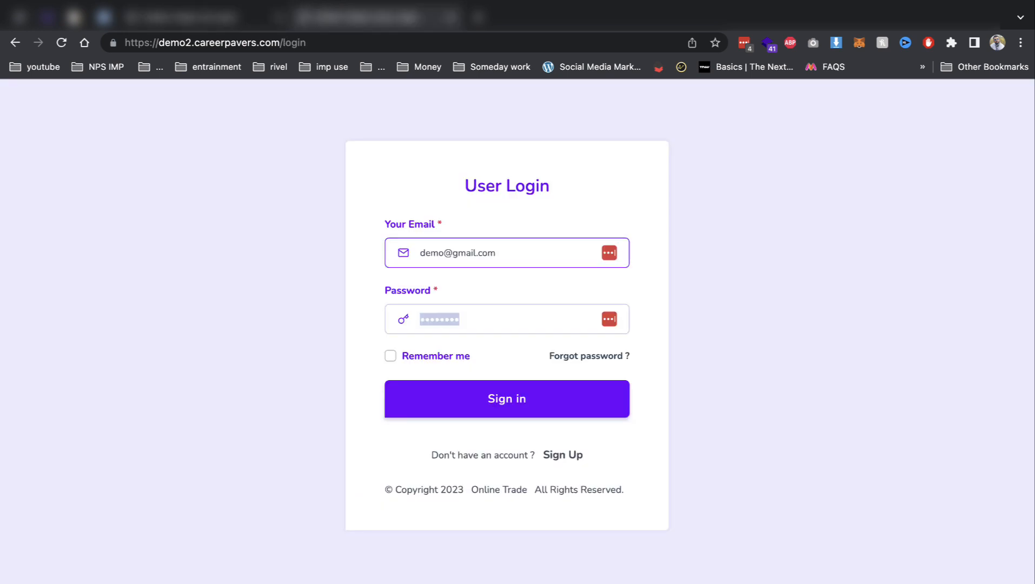
Sign in with the demo account's password, decline saving it, and open the Deposit page.
type("•••••••")
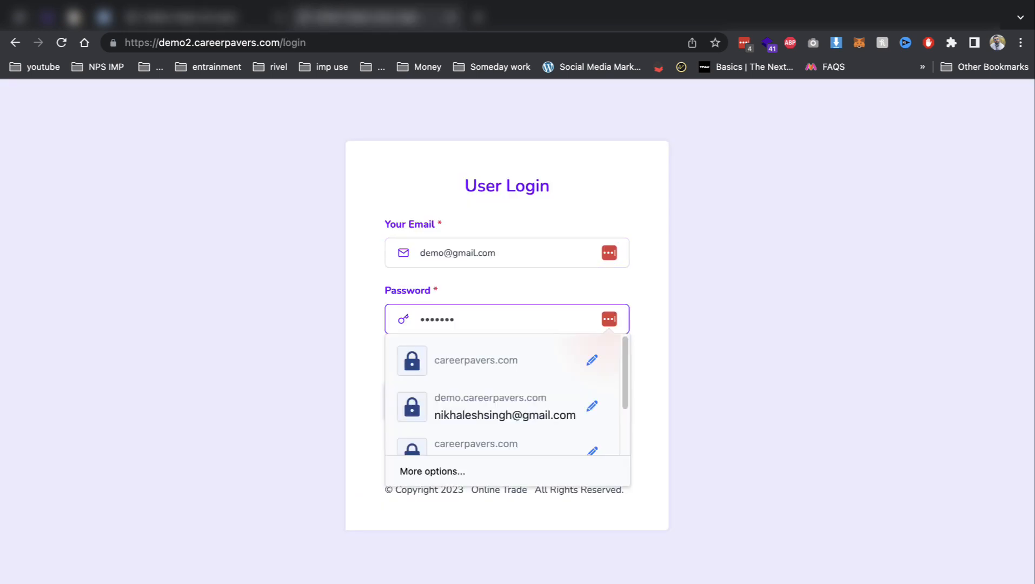
type("•")
key("Return")
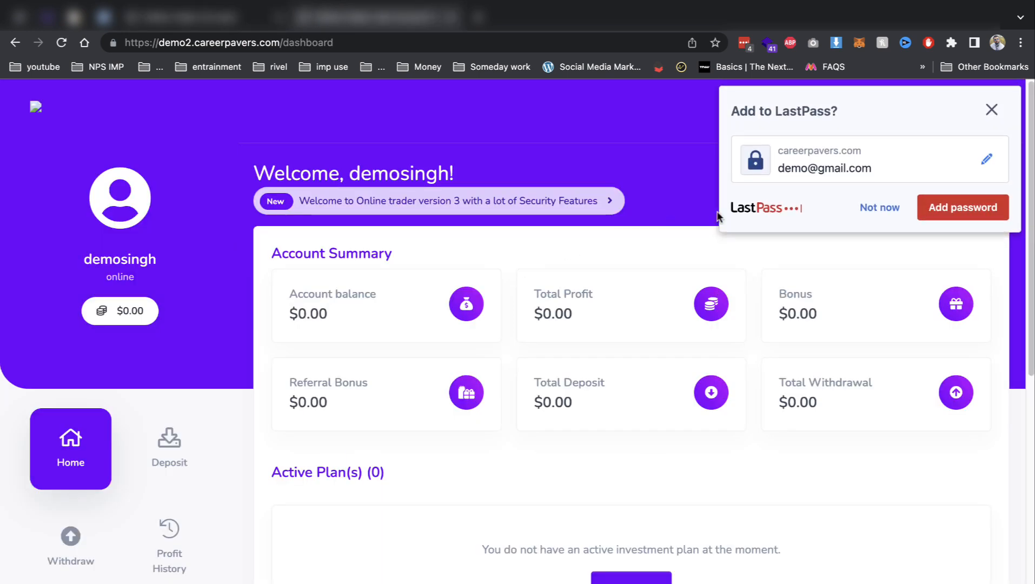
left_click(865, 207)
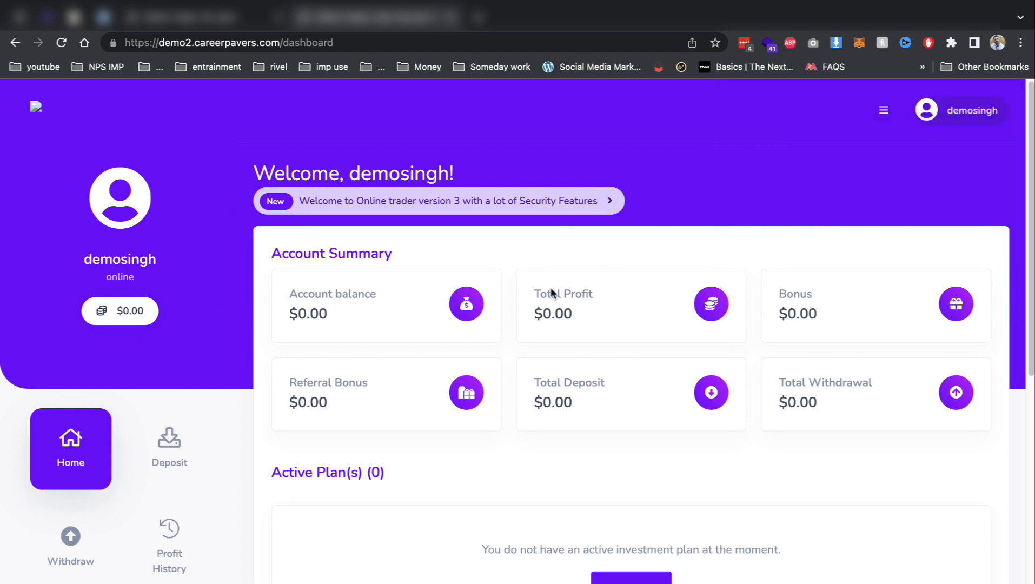
scroll(195, 327, "down", 2)
left_click(165, 356)
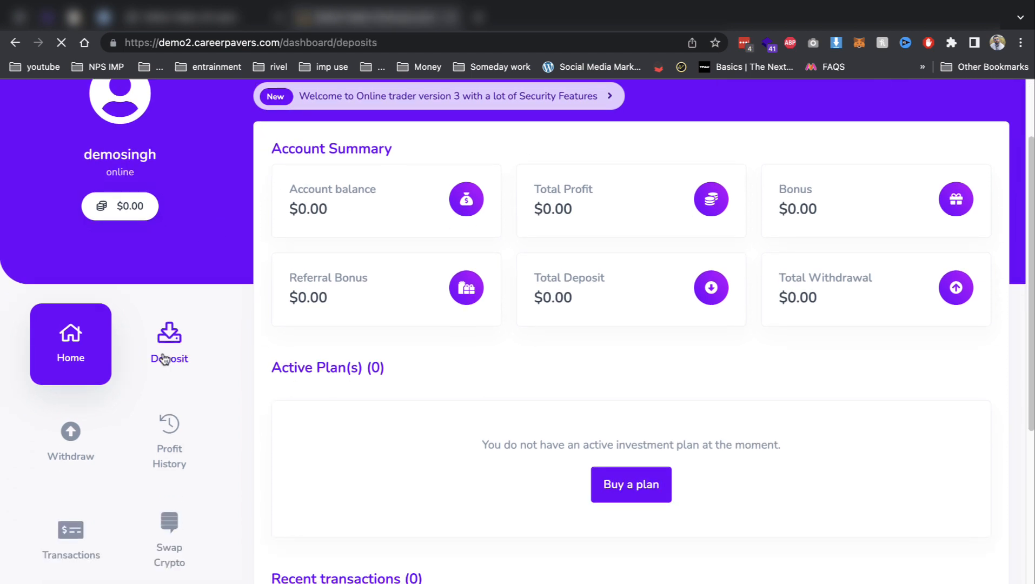
Enter a 20000 deposit amount, choose Bank Transfer, and proceed to payment.
type("1")
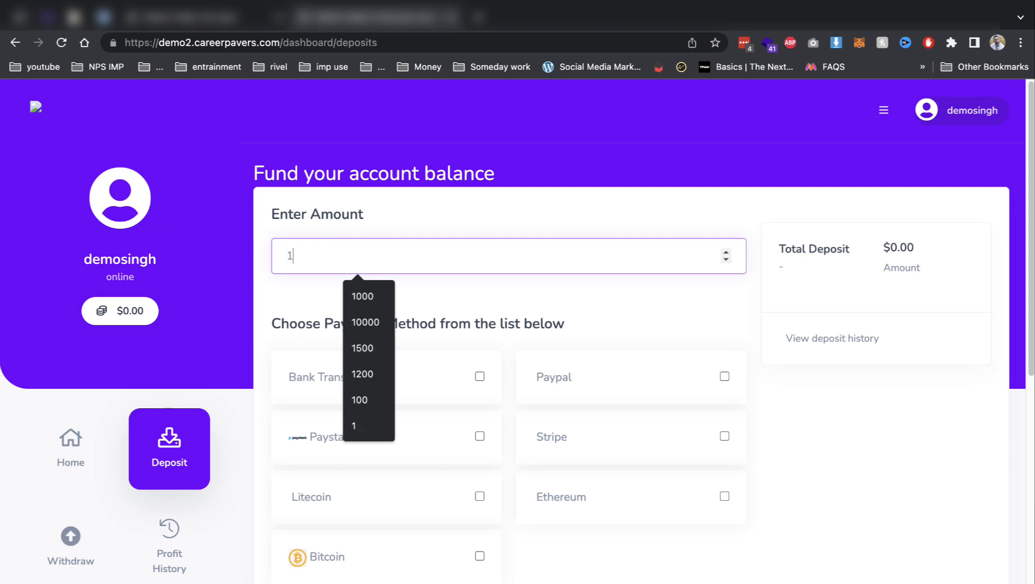
key("BackSpace")
type("2000")
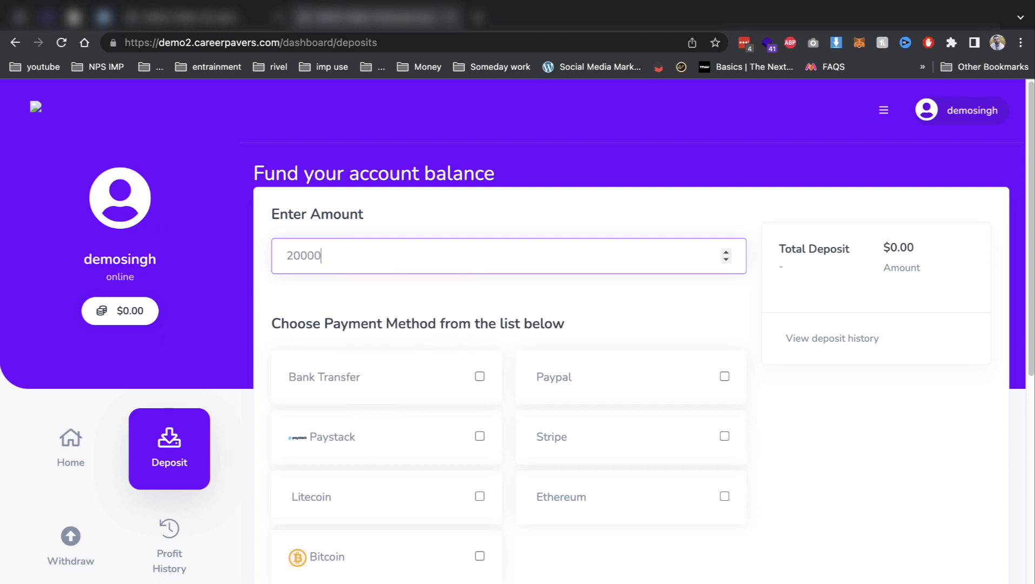
type("0")
key("Tab")
left_click(438, 385)
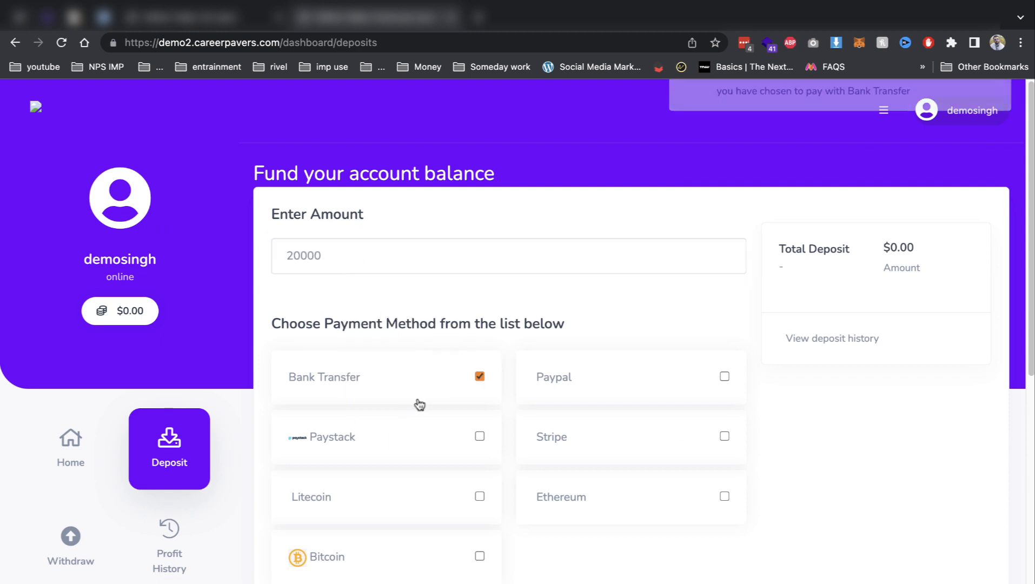
scroll(418, 404, "down", 5)
left_click(373, 372)
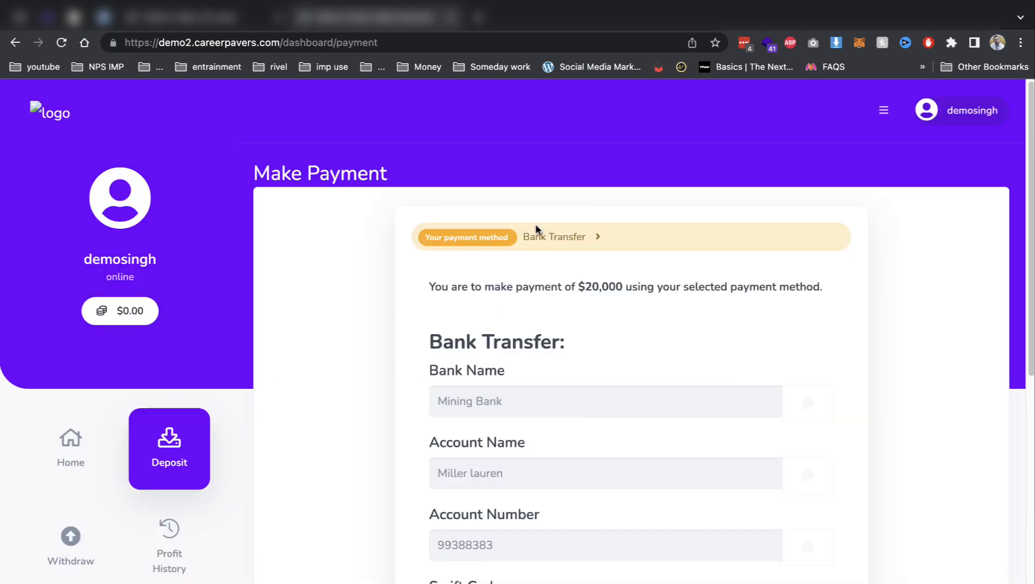
Attach s.png from Downloads as payment proof, submit the payment, and return to the admin tab.
scroll(529, 386, "down", 2)
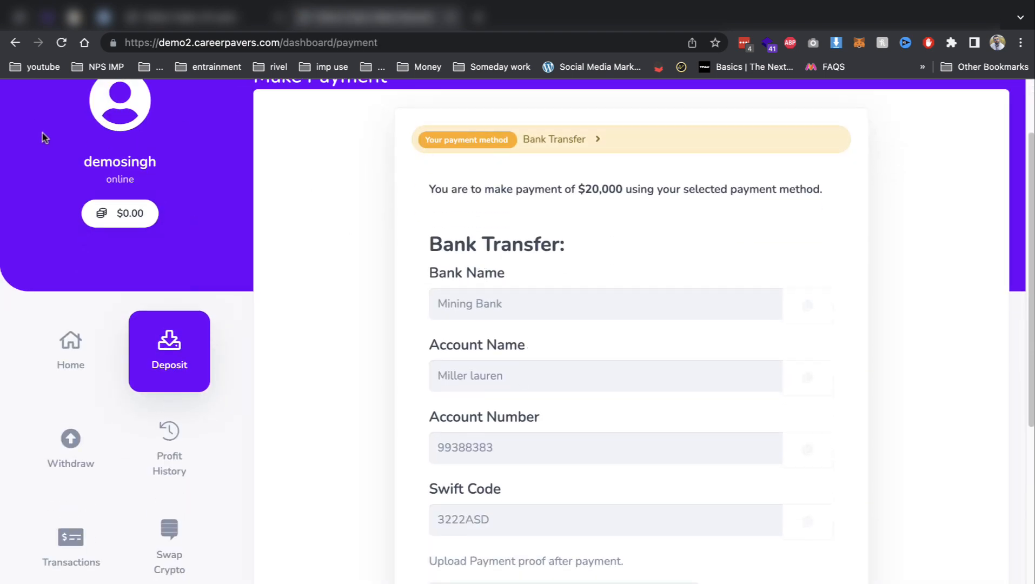
scroll(457, 359, "down", 2)
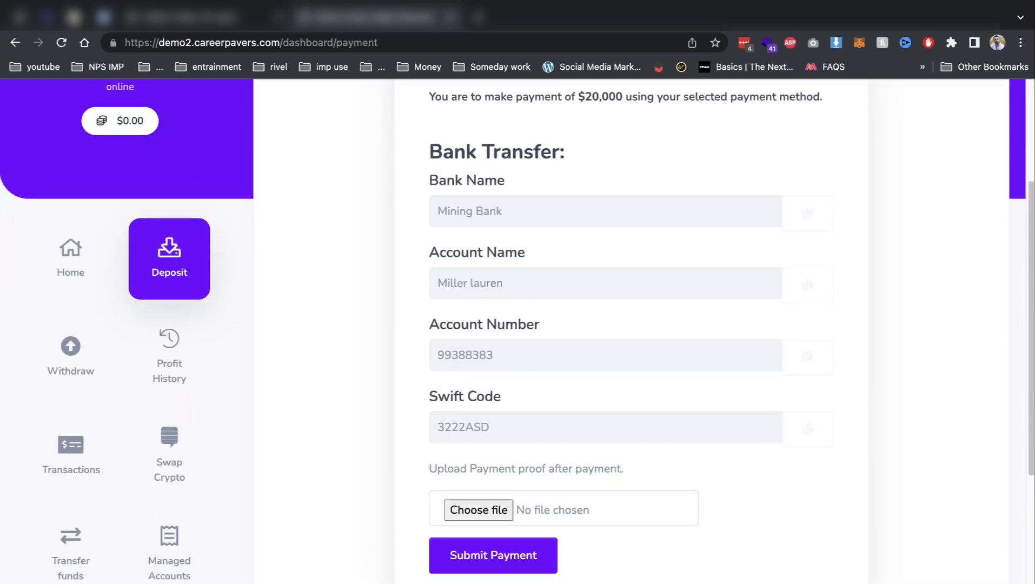
left_click(504, 513)
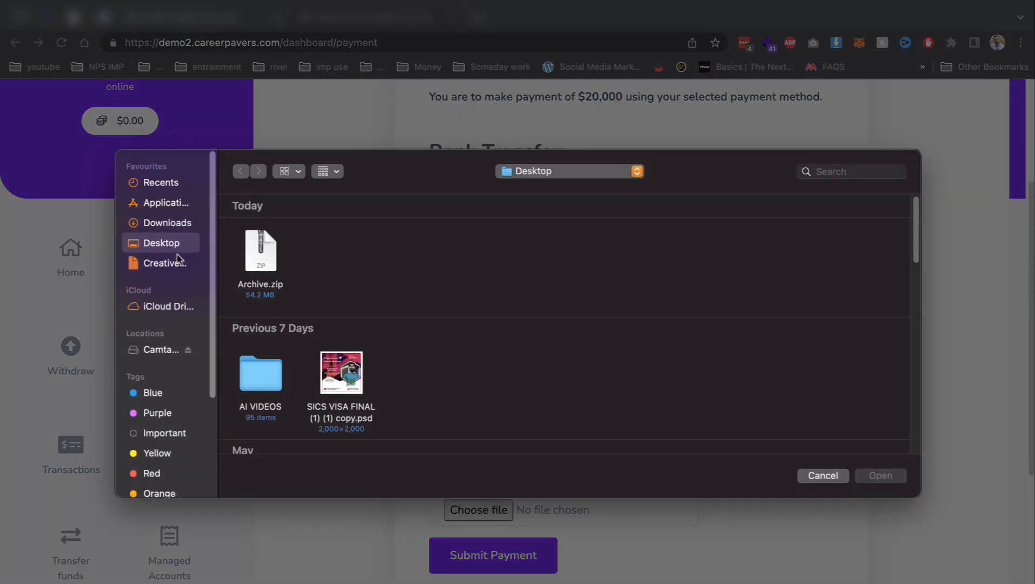
left_click(172, 223)
scroll(346, 379, "down", 3)
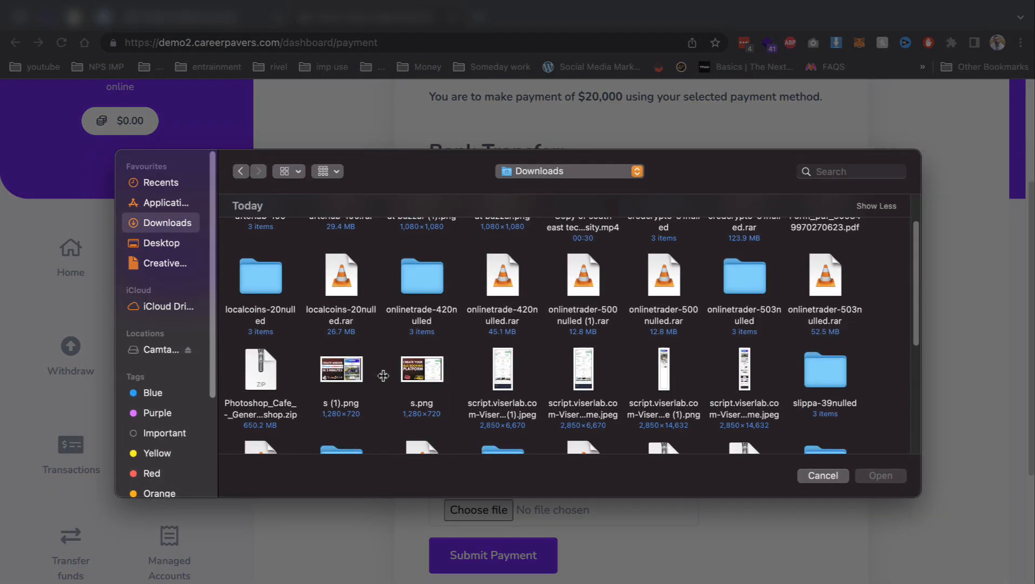
scroll(383, 376, "down", 3)
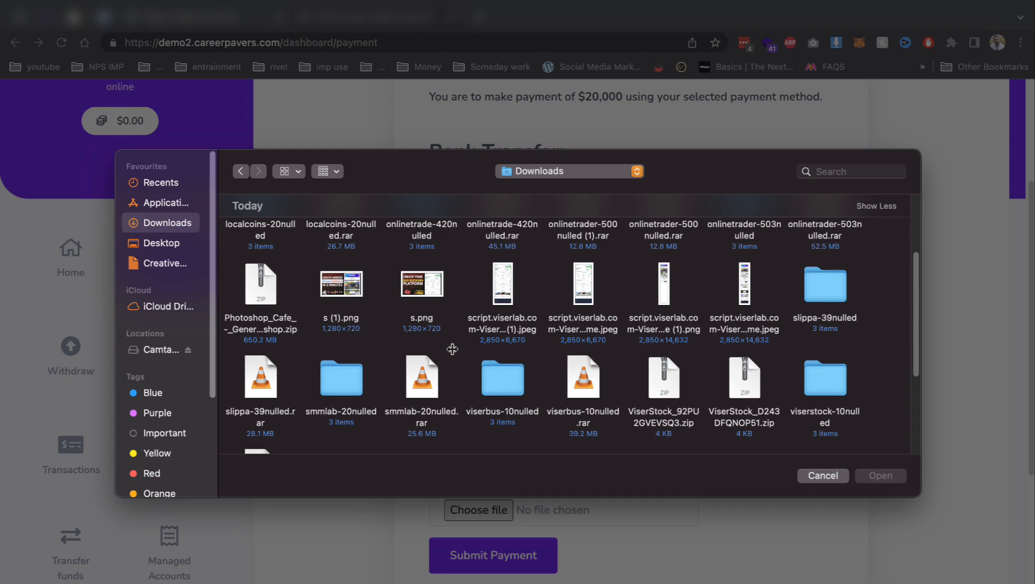
double_click(425, 288)
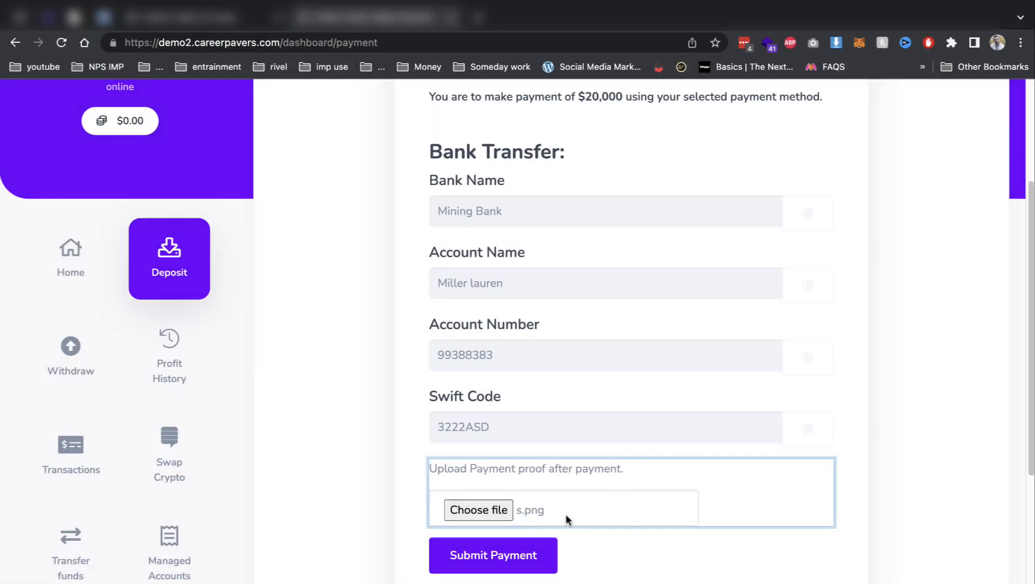
left_click(515, 555)
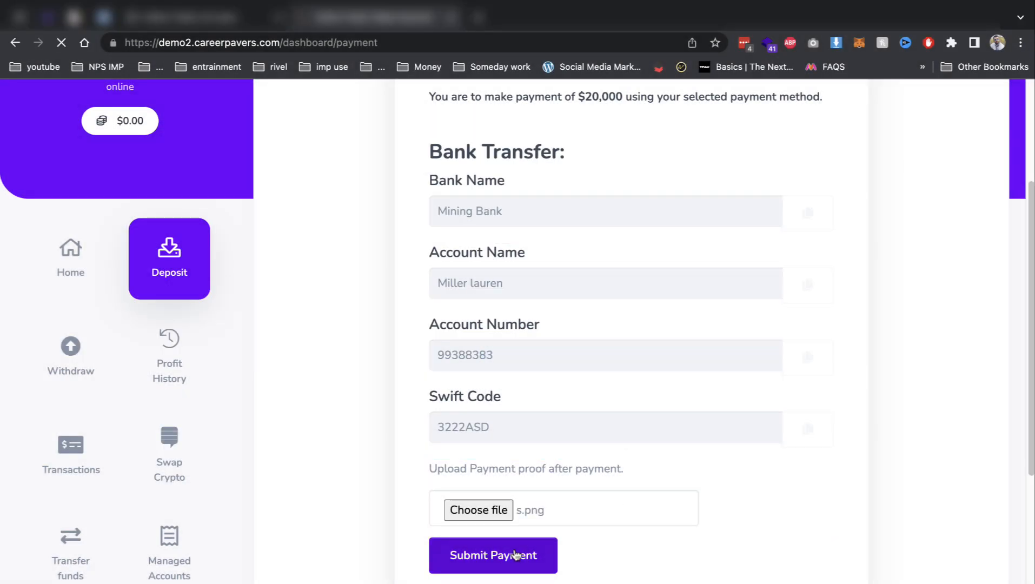
left_click(168, 19)
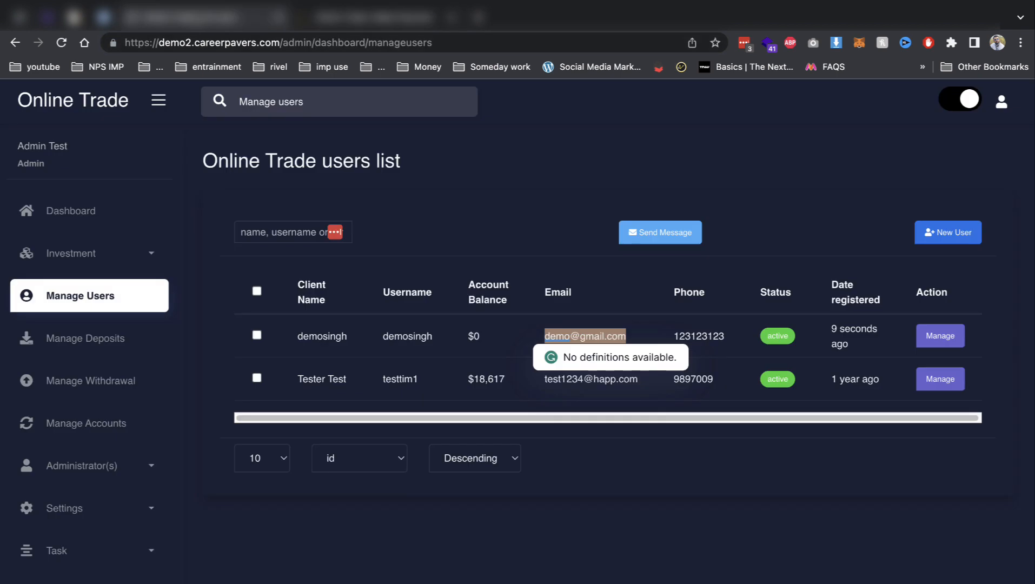
In the admin's client deposits list, approve the pending $20,000 bank transfer.
left_click(89, 337)
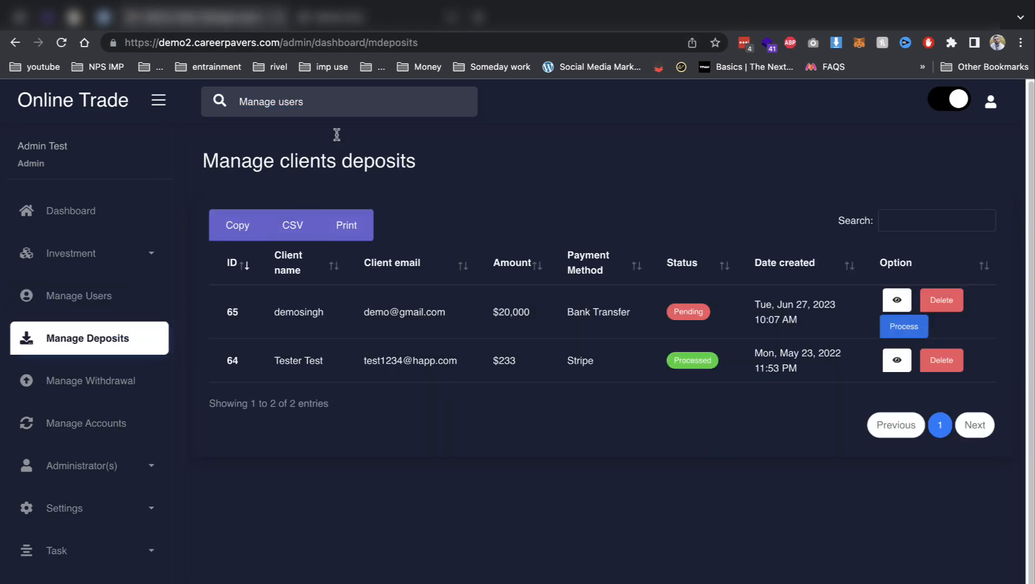
left_click(899, 326)
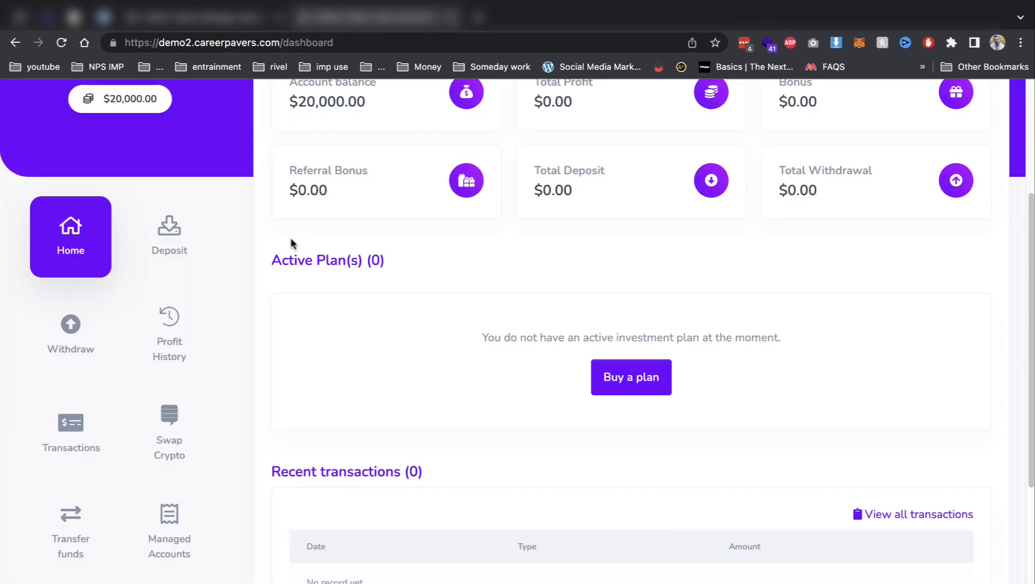
scroll(291, 243, "up", 1)
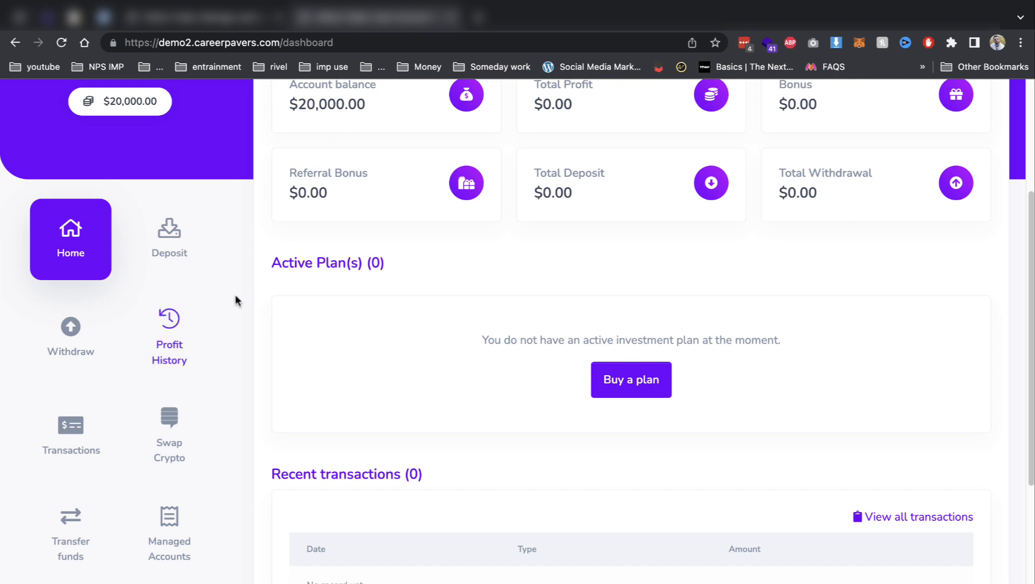
scroll(83, 346, "down", 1)
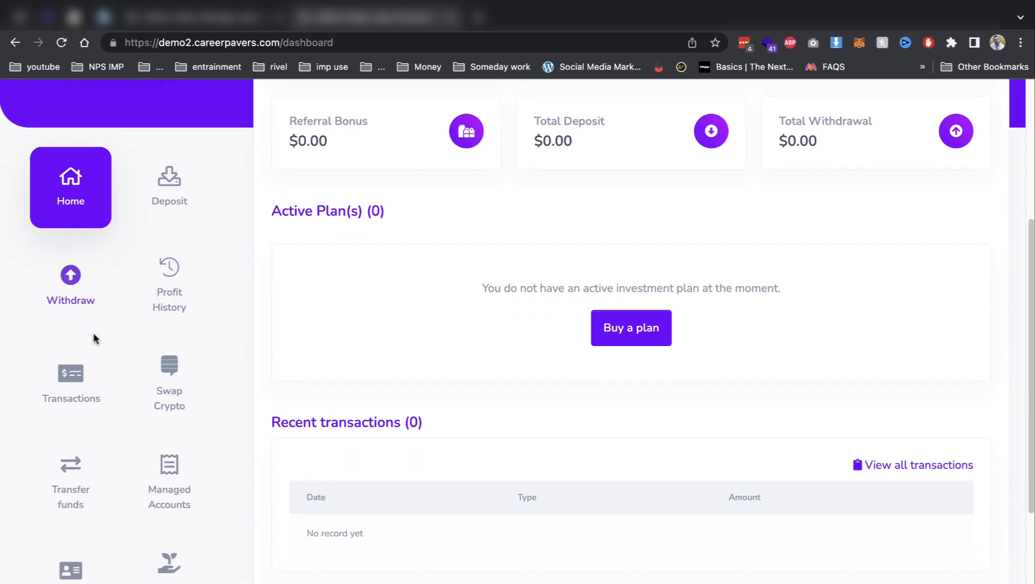
Check the user's Transaction Records, then open the Swap Crypto page showing $20,000.
left_click(82, 388)
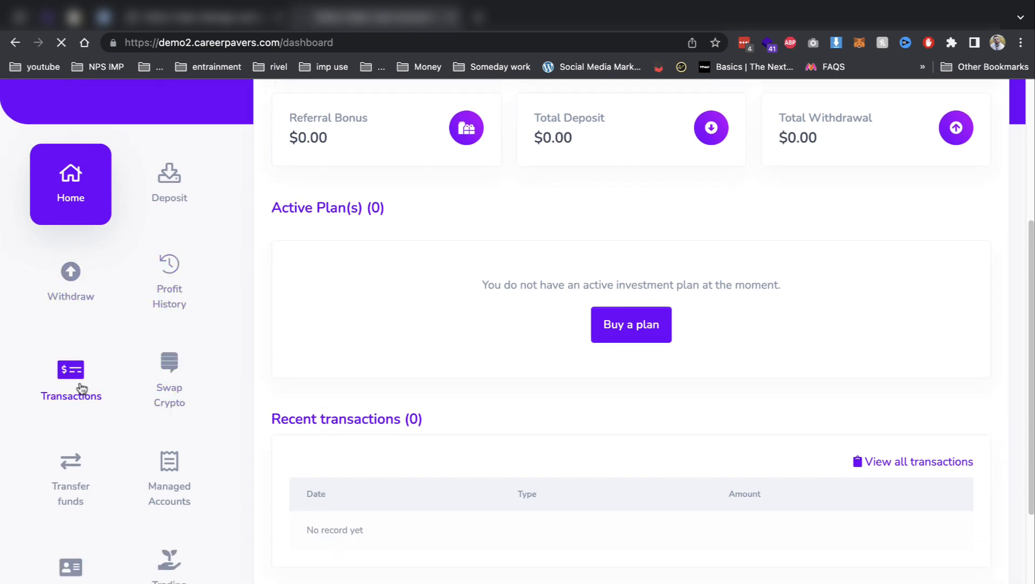
scroll(384, 359, "down", 4)
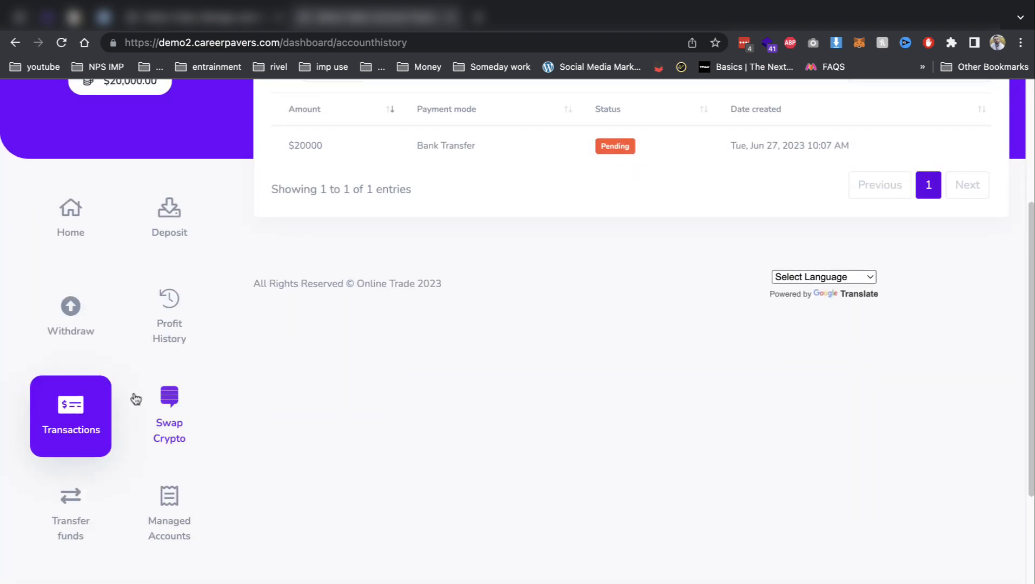
scroll(88, 507, "down", 1)
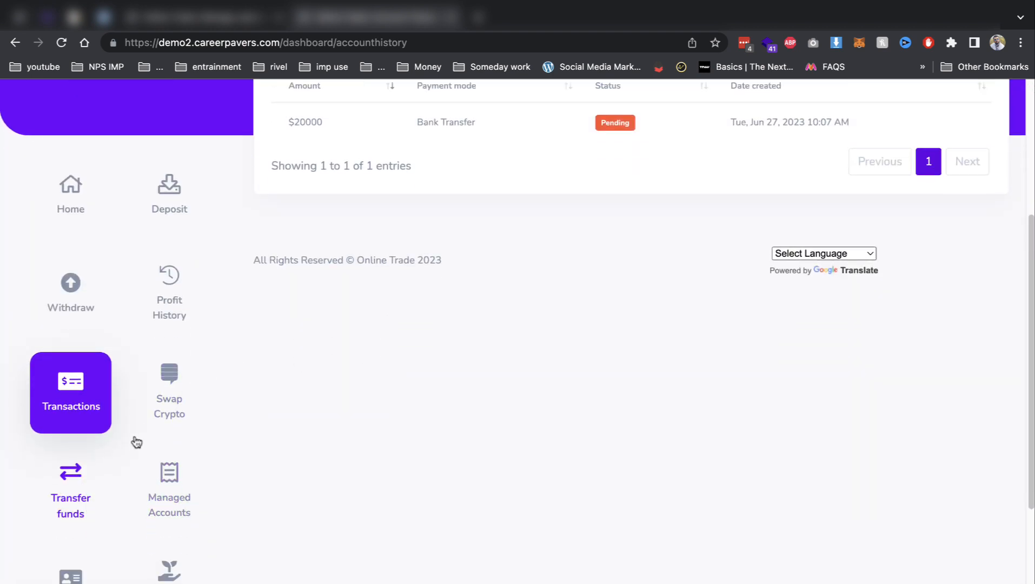
left_click(179, 396)
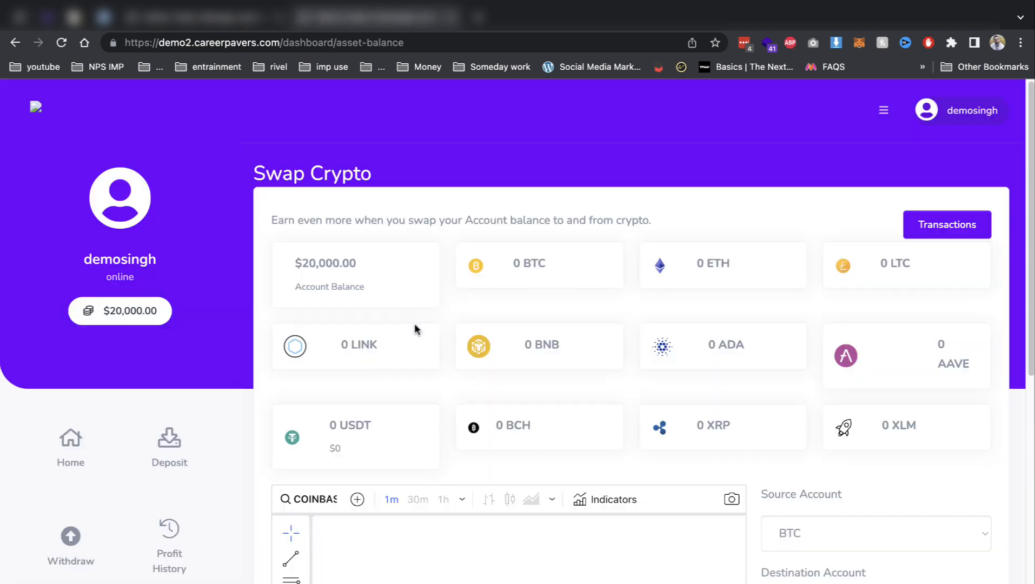
Swap 1000 from the USD source account into the BTC destination.
scroll(875, 399, "down", 2)
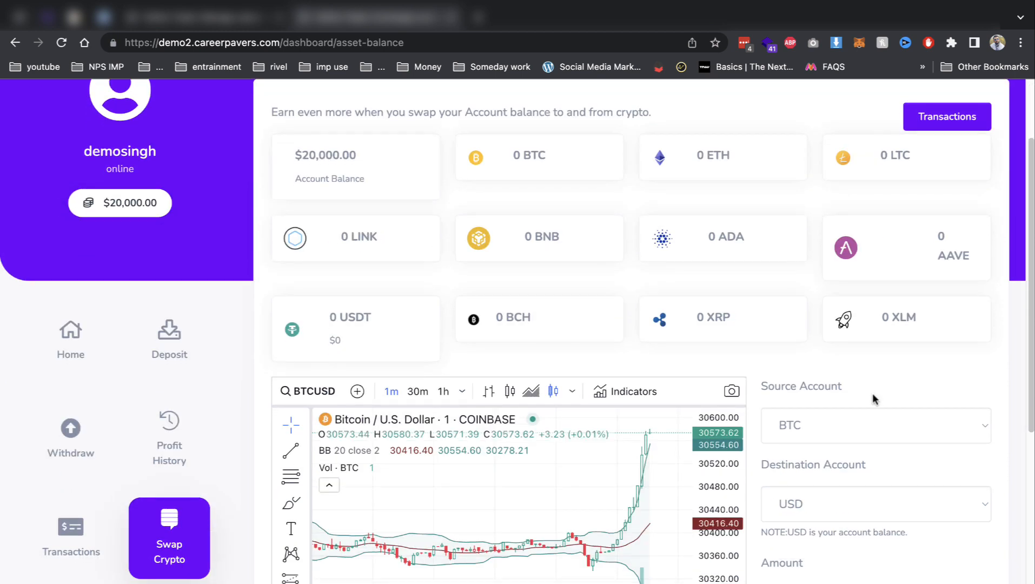
left_click(833, 436)
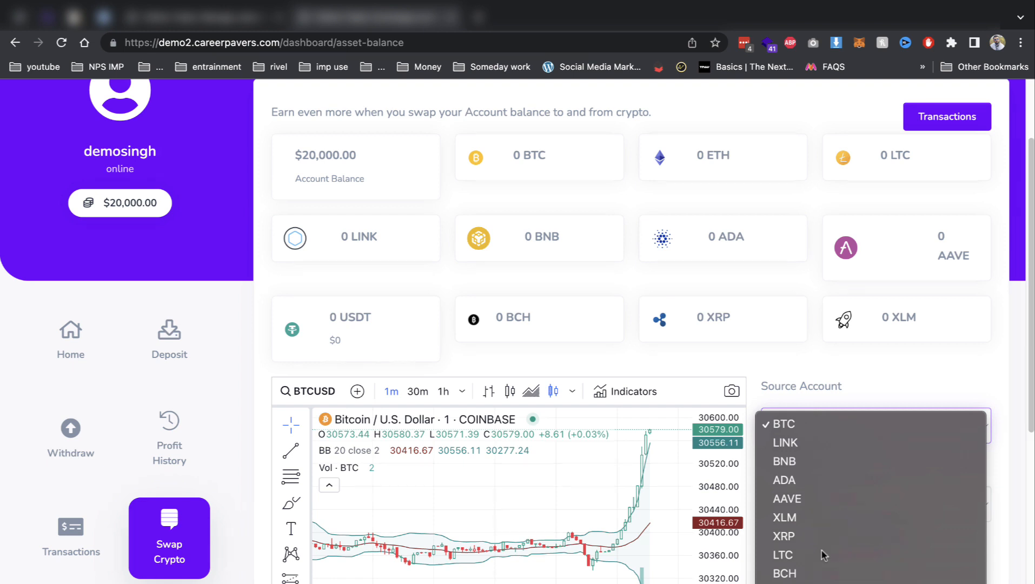
left_click(823, 557)
left_click(828, 508)
left_click(813, 525)
scroll(866, 511, "down", 1)
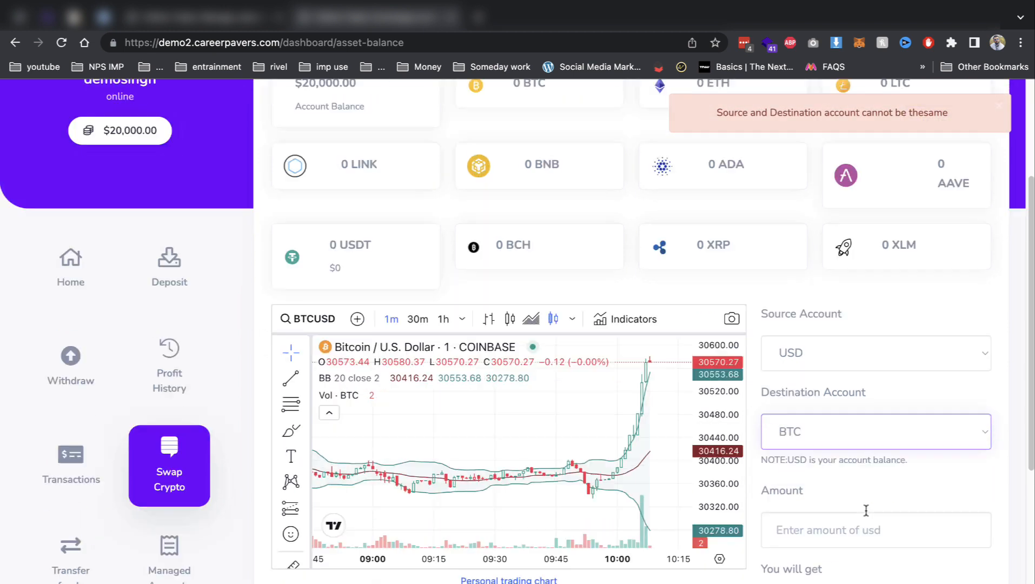
left_click(866, 510)
type("1000")
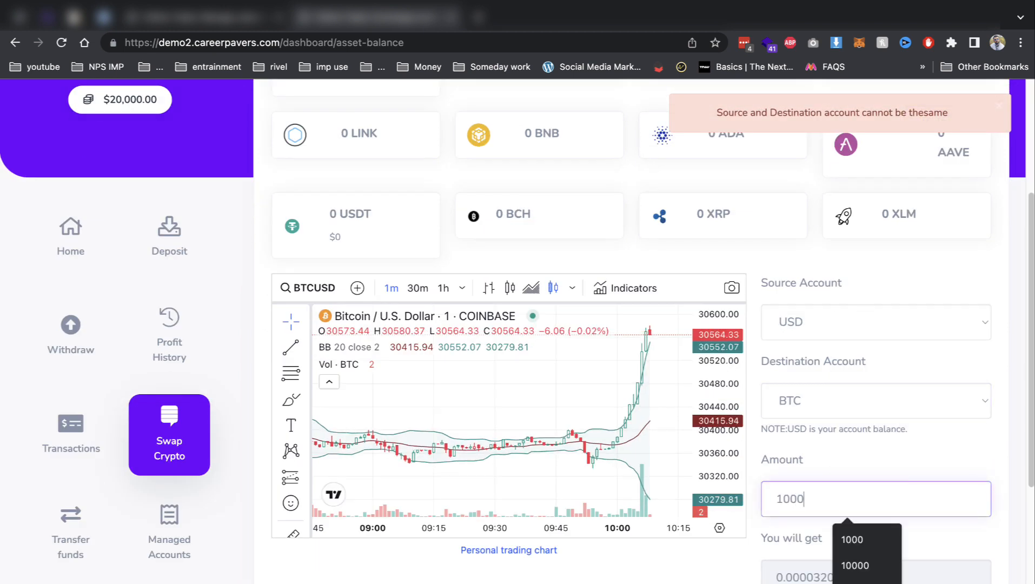
left_click(921, 539)
scroll(922, 540, "down", 2)
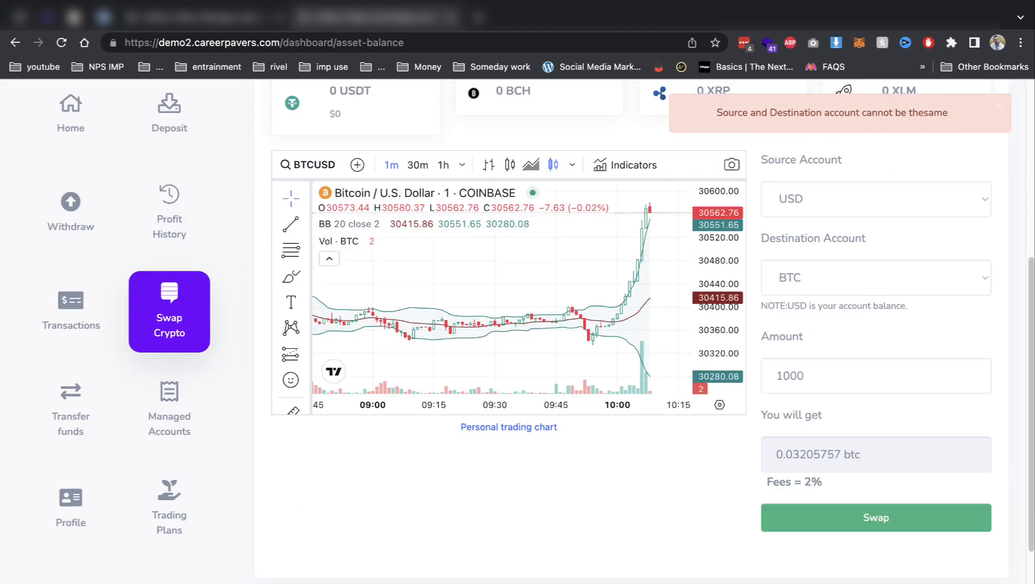
left_click(821, 508)
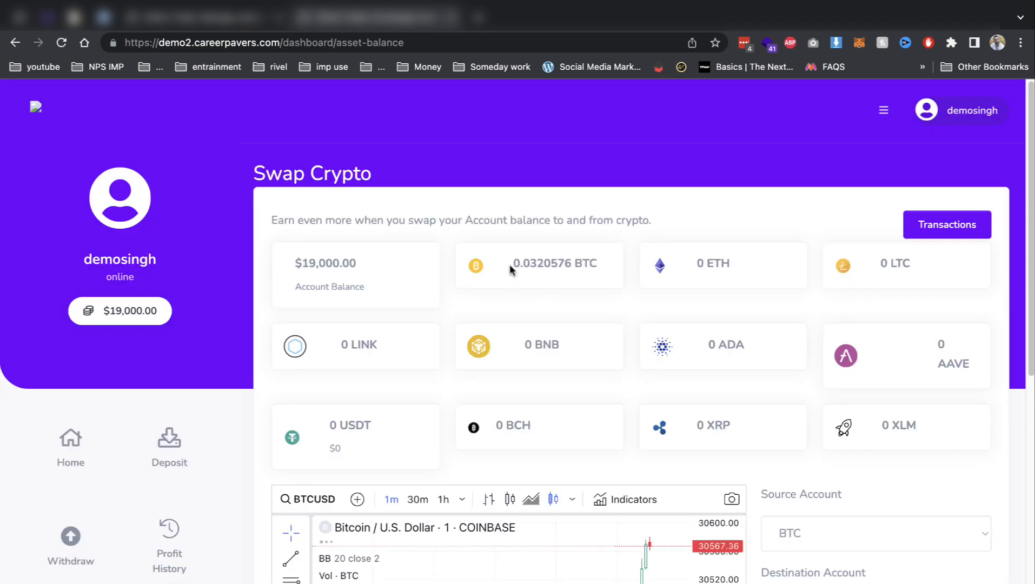
Check the BTC card showing 0.0320576 BTC and the $19,000.00 balance.
left_click_drag(510, 264, 621, 269)
scroll(268, 413, "down", 5)
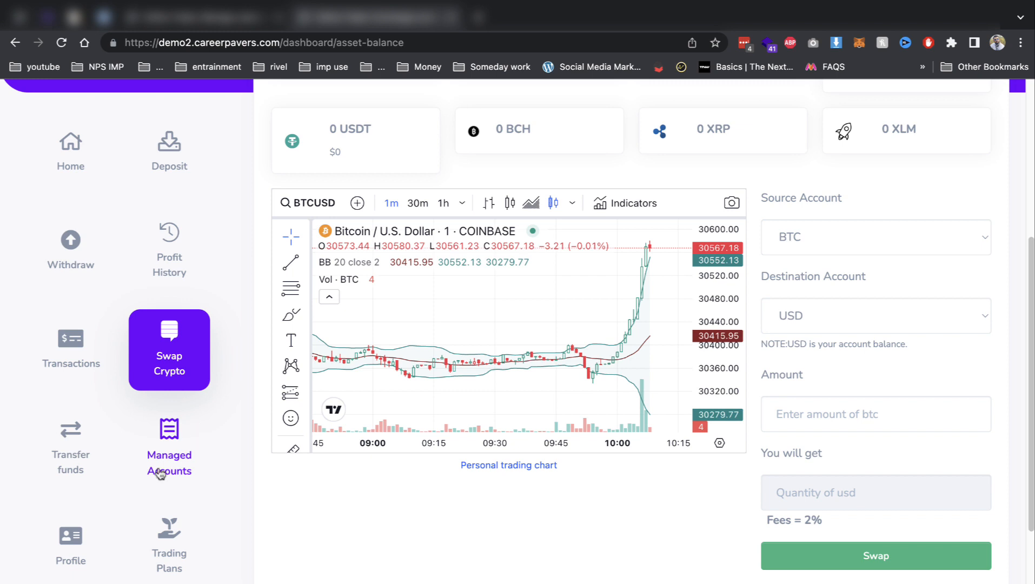
scroll(93, 530, "down", 2)
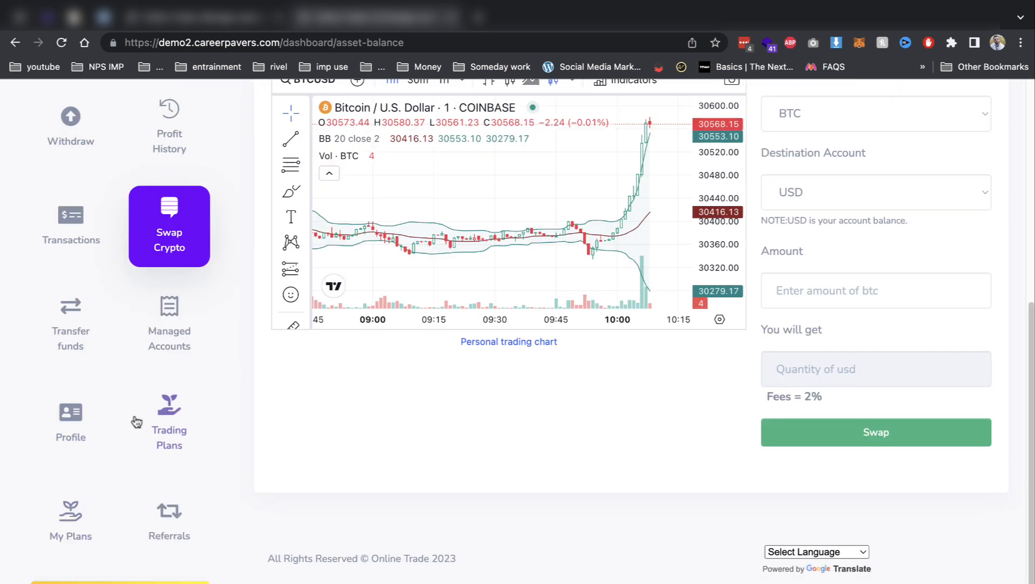
Invest $100 in the silver trading plan and confirm the investment.
left_click(159, 412)
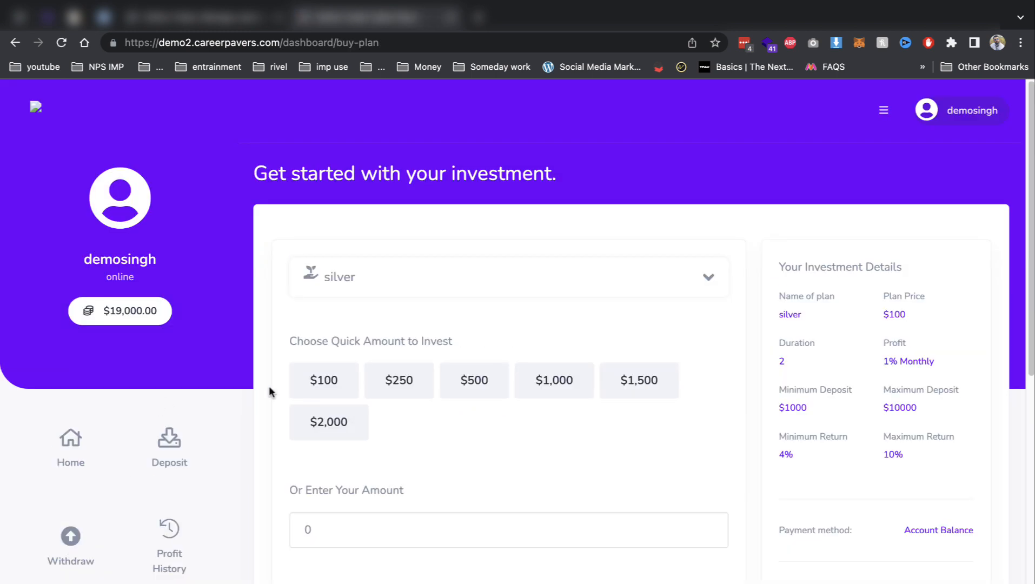
left_click(329, 379)
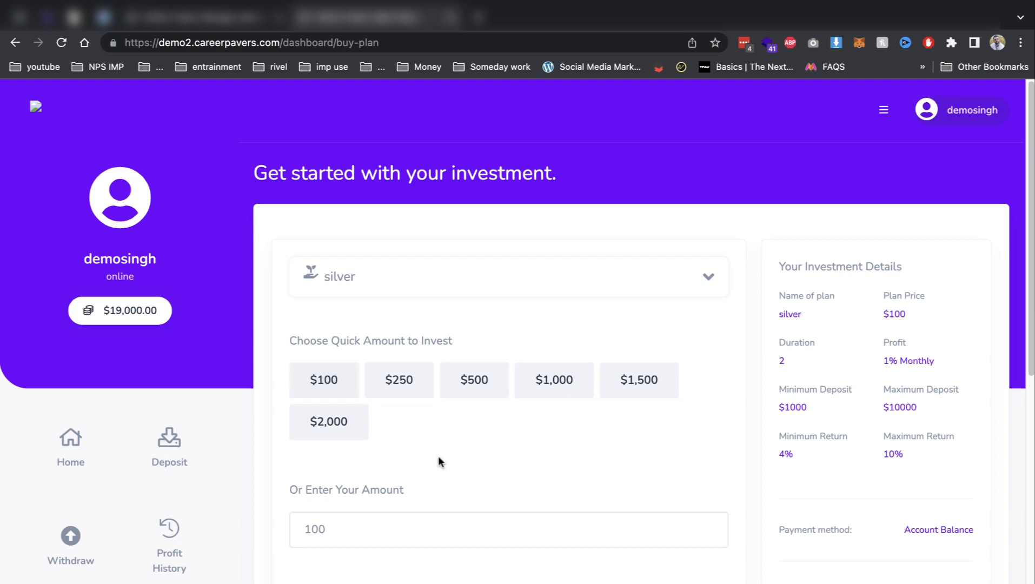
scroll(438, 462, "down", 4)
scroll(722, 359, "up", 1)
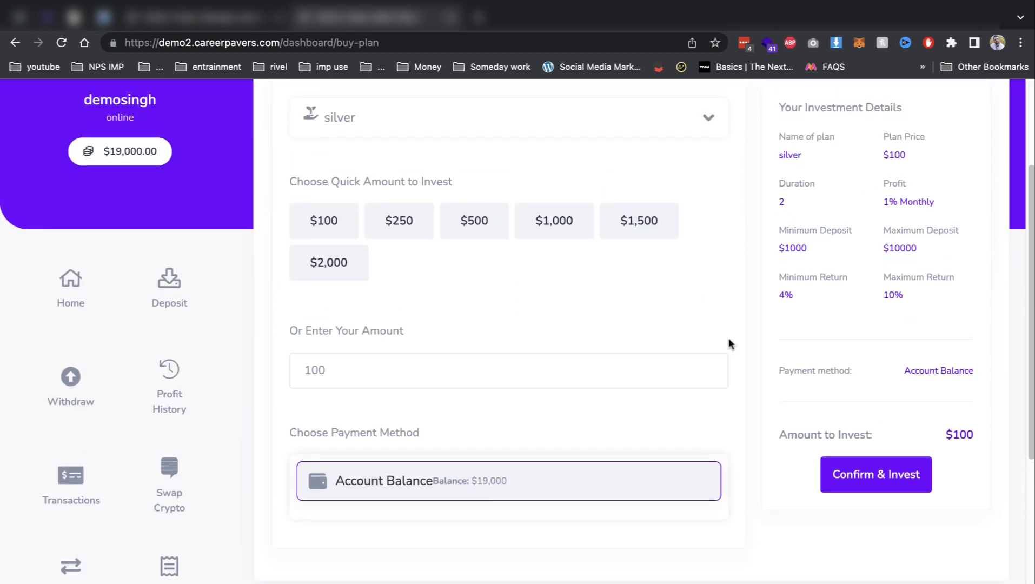
left_click(866, 483)
On the Managed Accounts page, bring up the Subscribe Now trading subscription form.
scroll(866, 483, "down", 6)
left_click(168, 254)
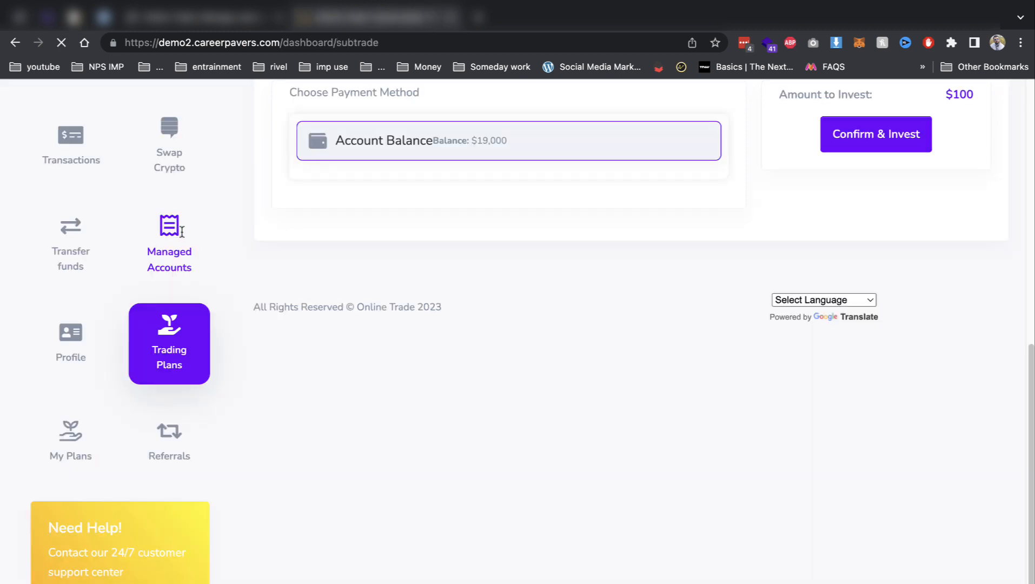
scroll(397, 266, "down", 10)
scroll(518, 313, "up", 3)
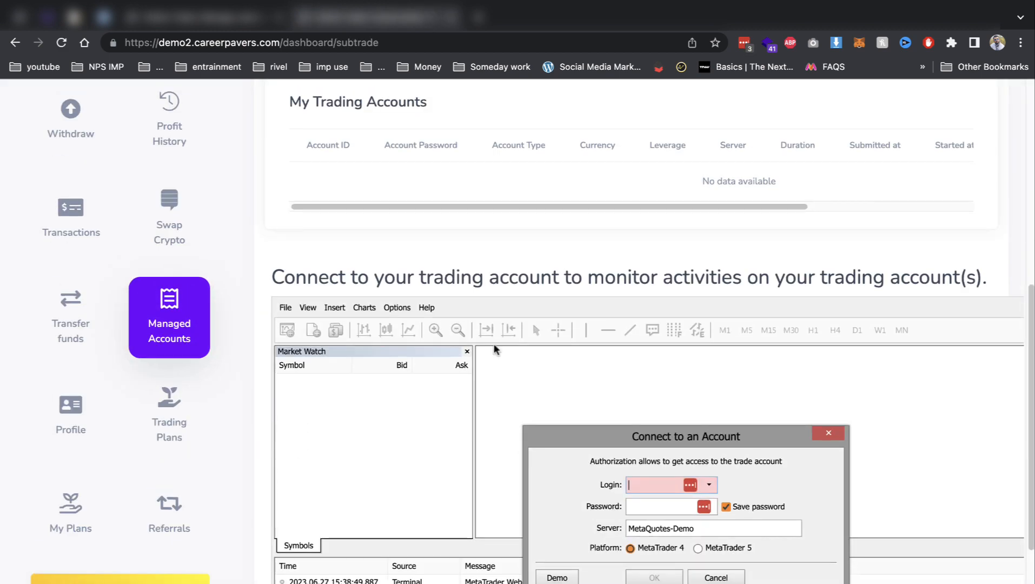
left_click_drag(652, 441, 608, 381)
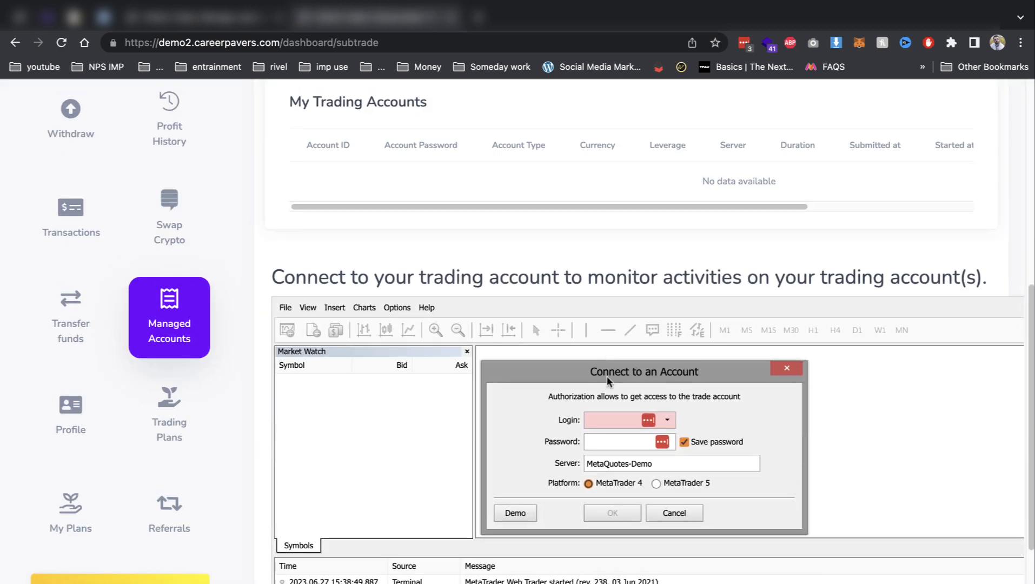
left_click(624, 464)
scroll(406, 342, "up", 2)
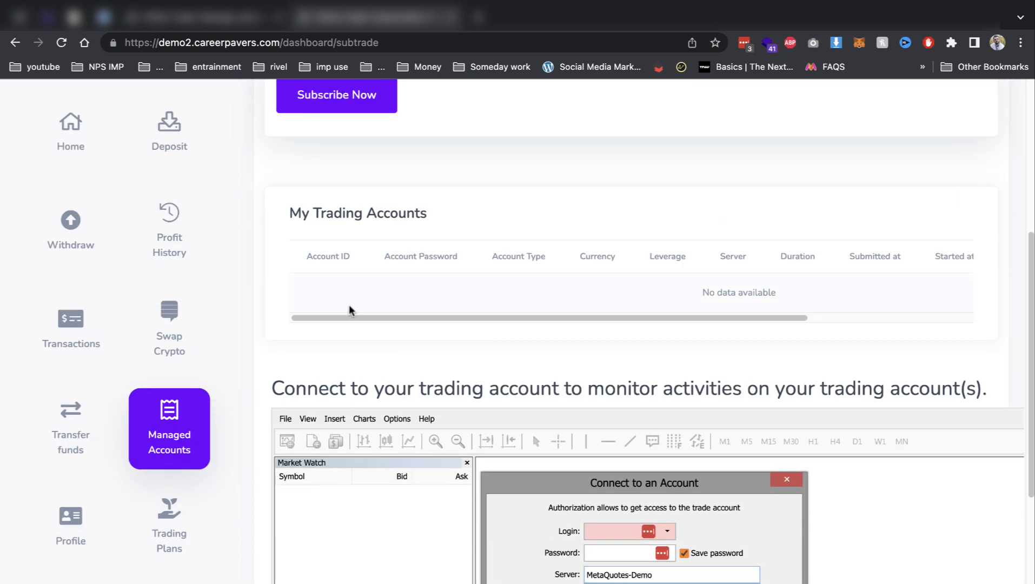
scroll(348, 305, "down", 2)
left_click_drag(299, 269, 977, 279)
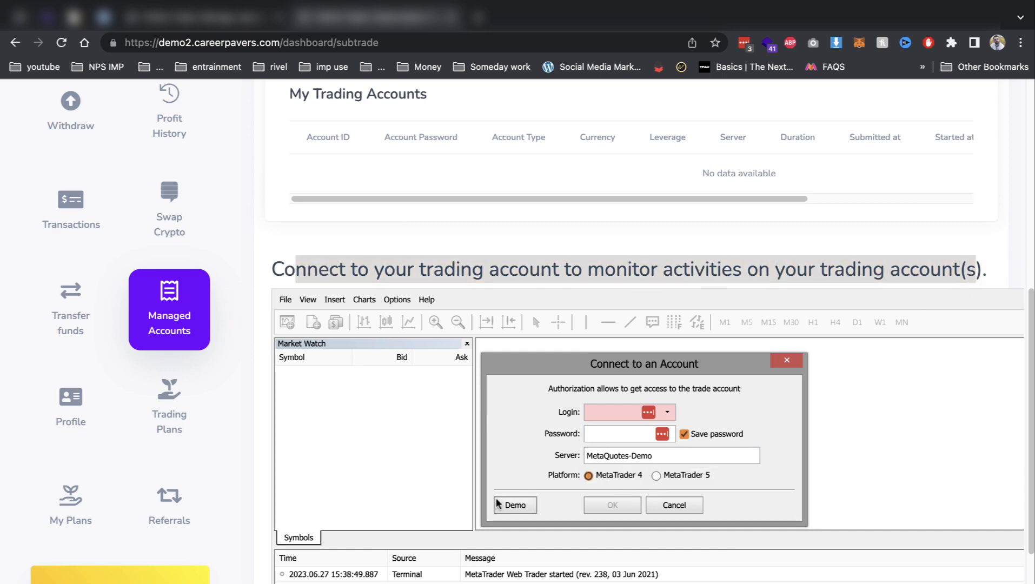
scroll(325, 266, "up", 5)
left_click(324, 270)
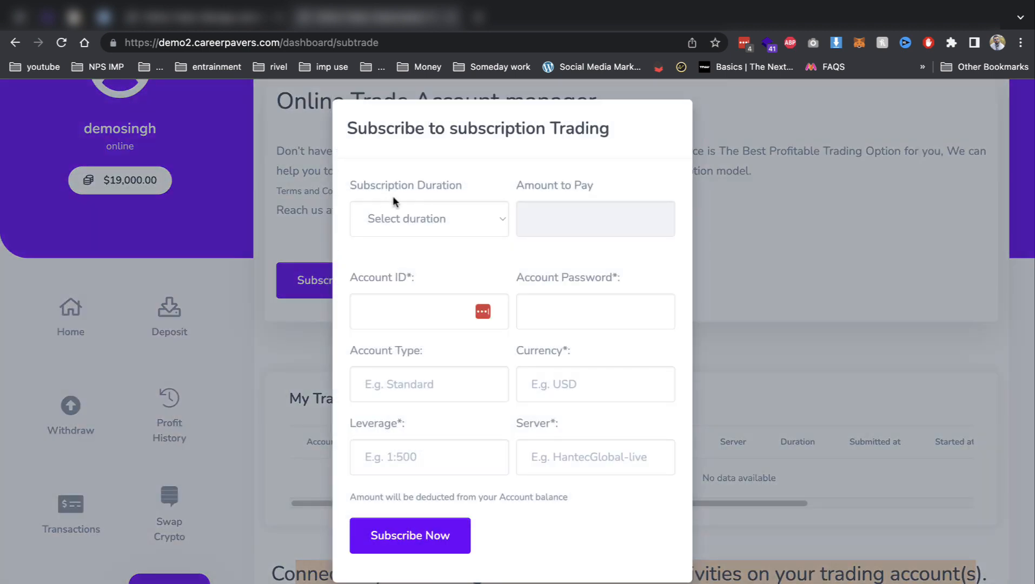
Choose Monthly duration and fill in the account ID, account password and account type 'sdf'.
left_click(392, 205)
left_click(386, 235)
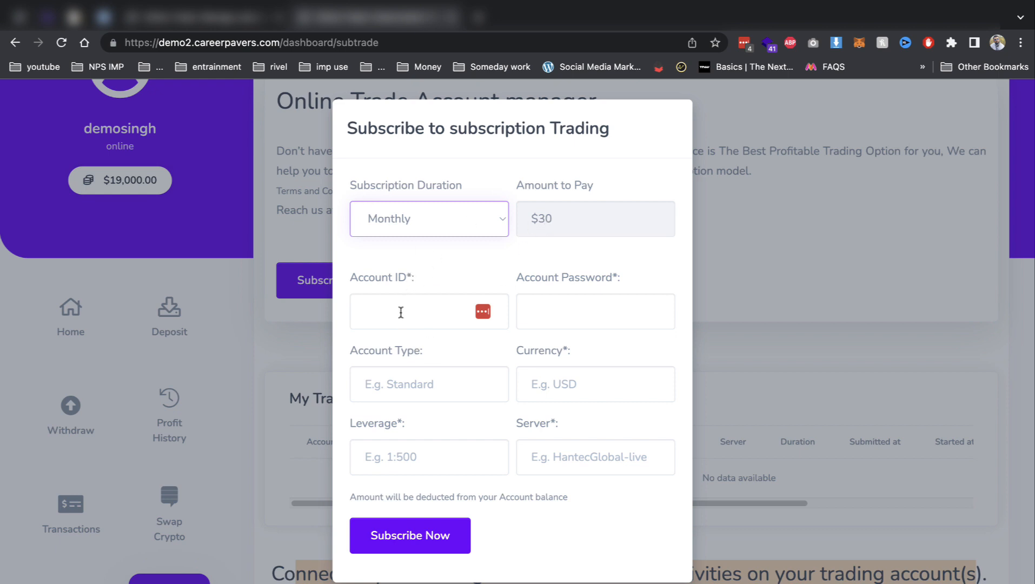
left_click(401, 312)
type("dfsadf")
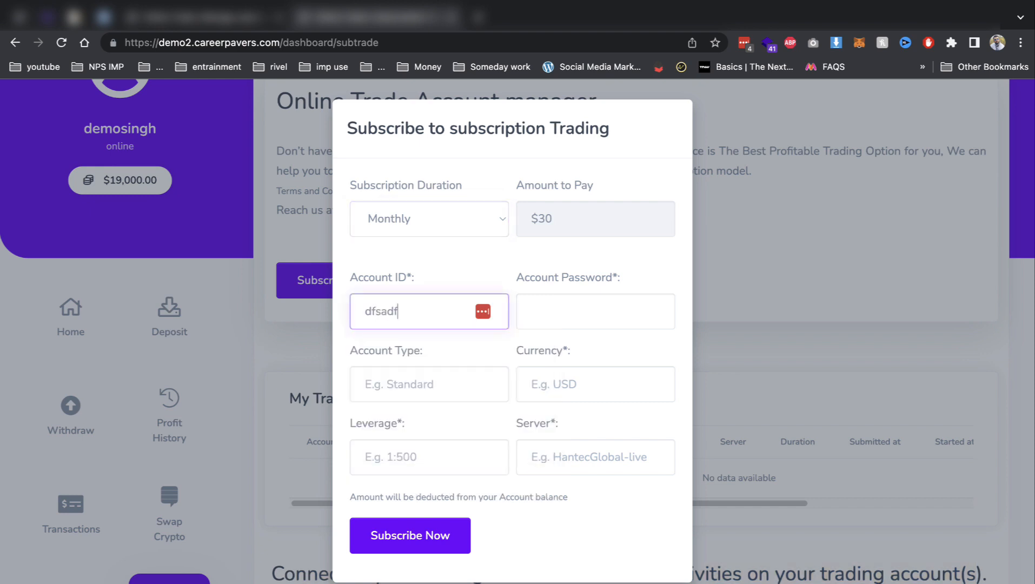
key("Tab")
type("sdfs")
key("Tab")
type("sdf")
Enter usd currency, 1.5 leverage and server 'd', submit, then return to the admin deposits page.
key("Tab")
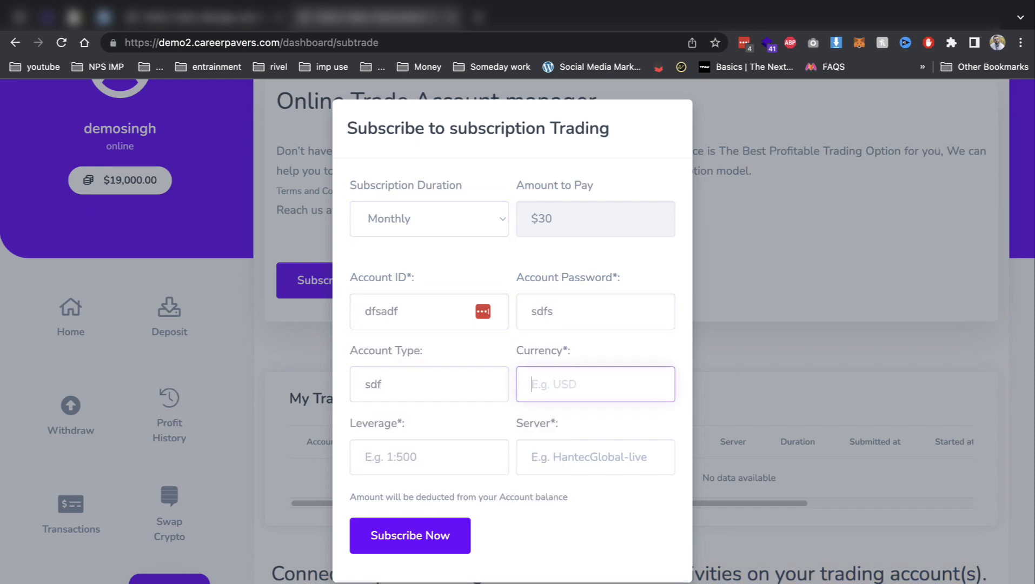
type("usd")
key("Tab")
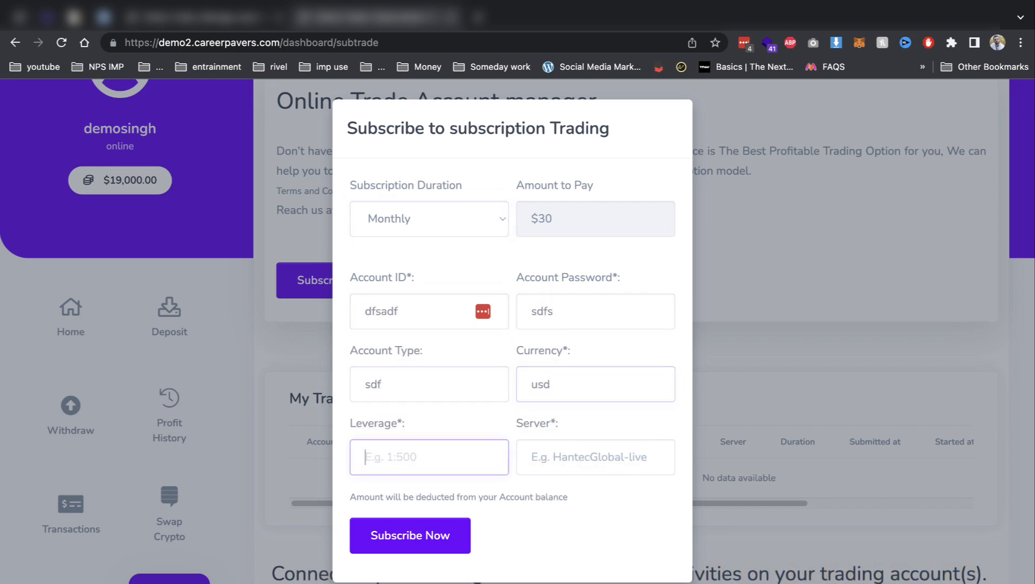
type("1.5")
key("Tab")
type("d")
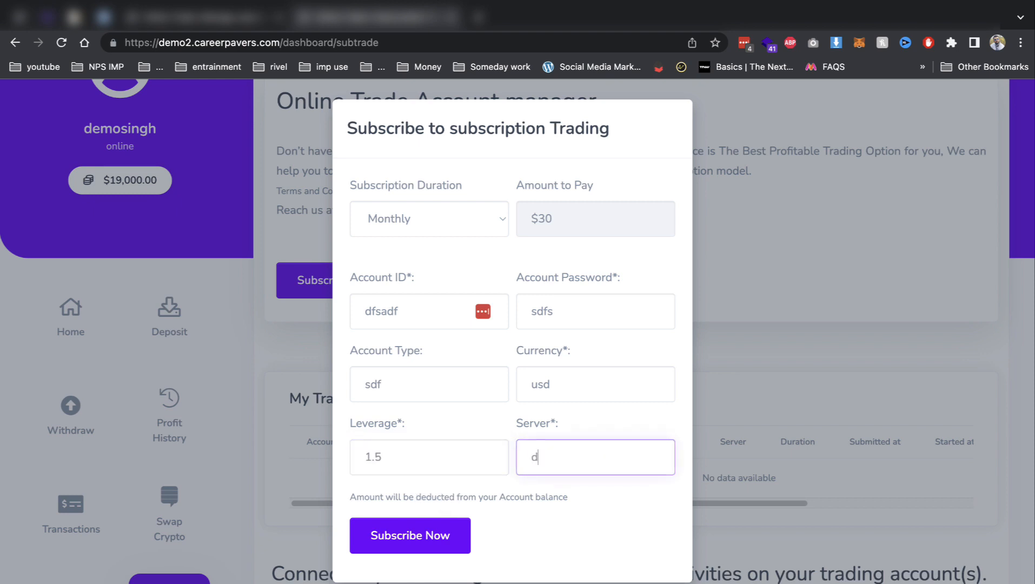
left_click(401, 530)
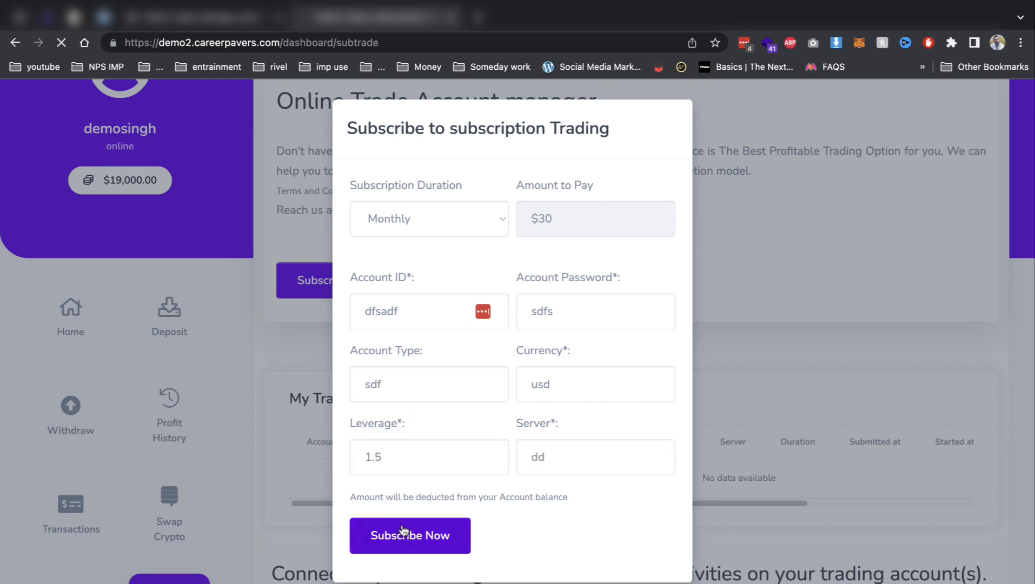
left_click(184, 18)
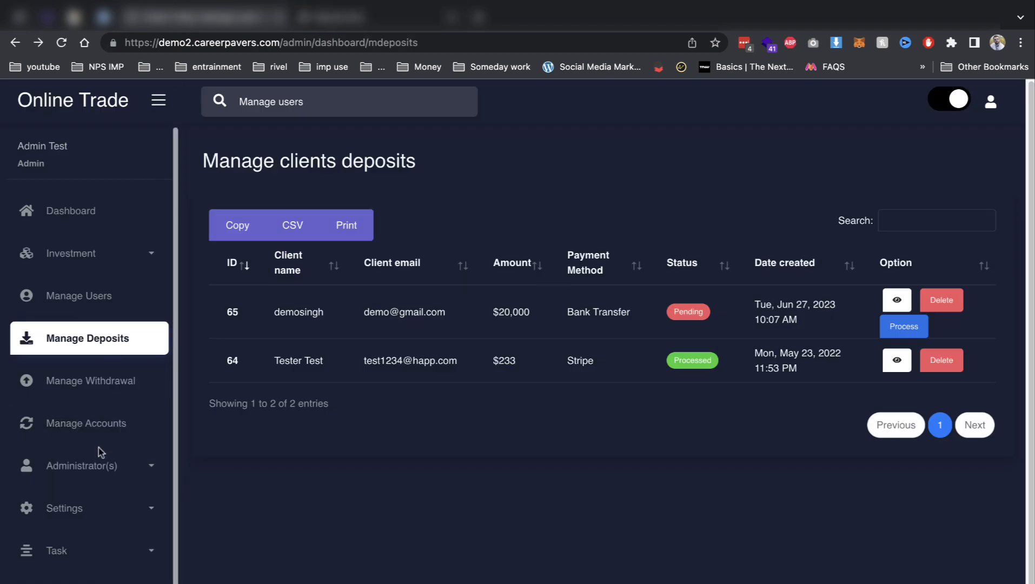
Open Manage Accounts in the admin sidebar to list the demo user's monthly usd subscription.
left_click(104, 424)
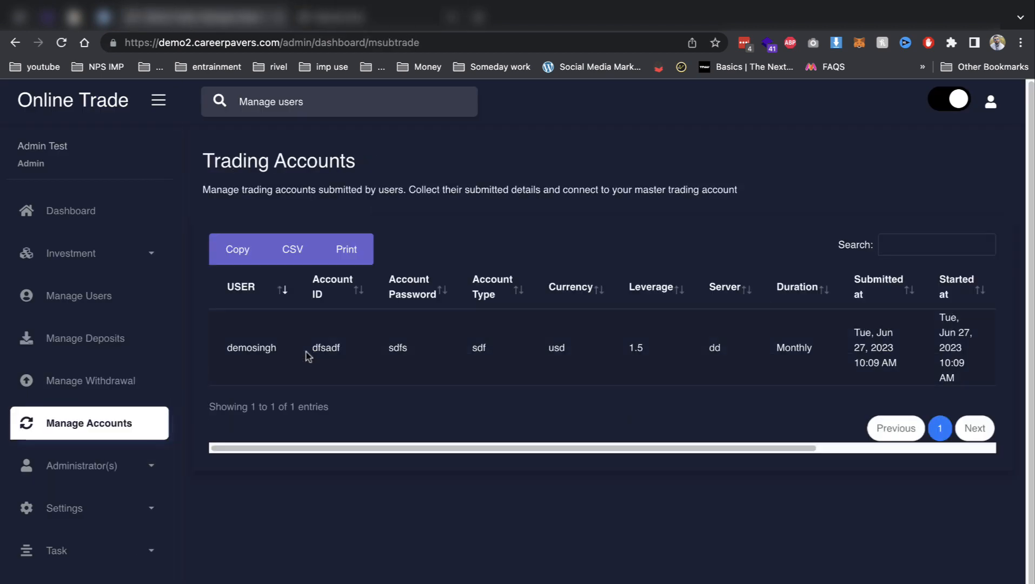